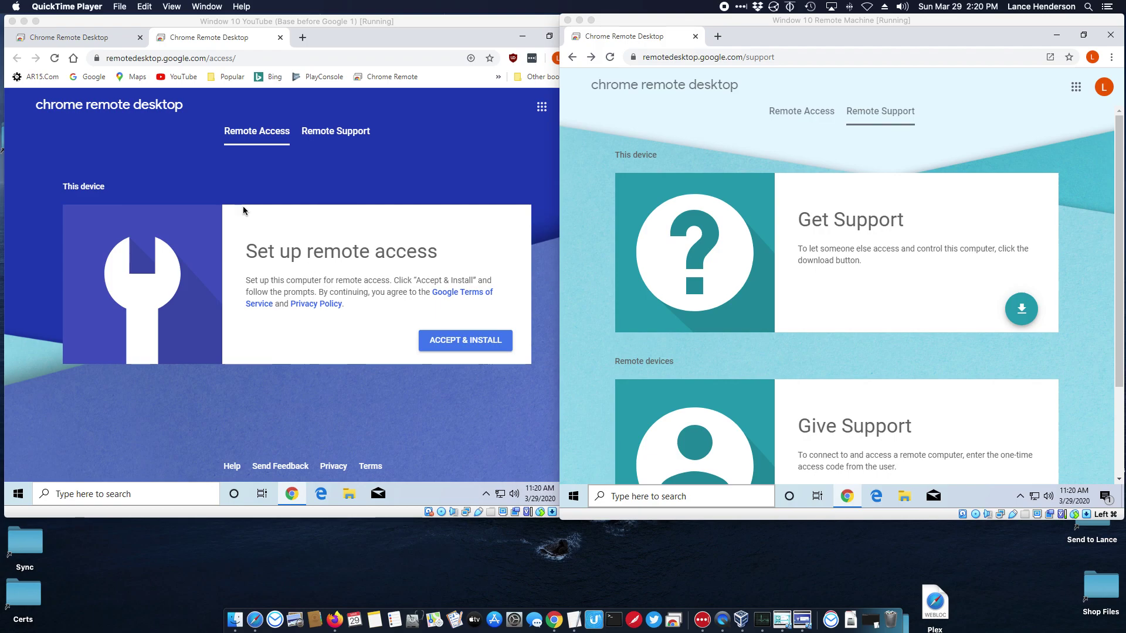
On the first machine, view the Remote Support page, then return to Remote Access
click(130, 58)
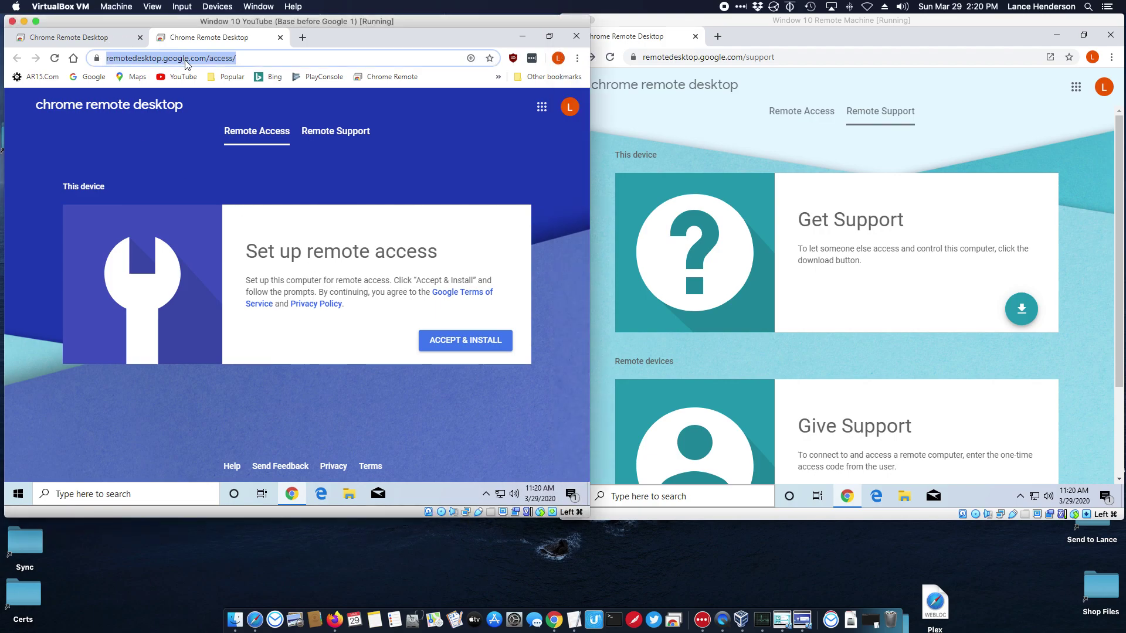
click(217, 171)
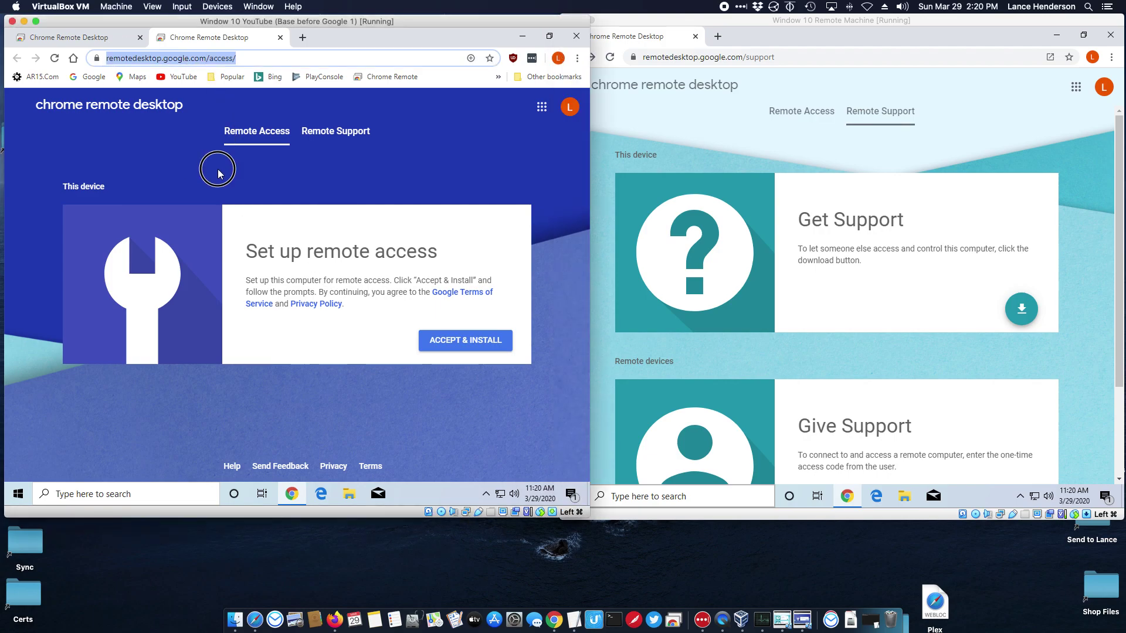
click(352, 133)
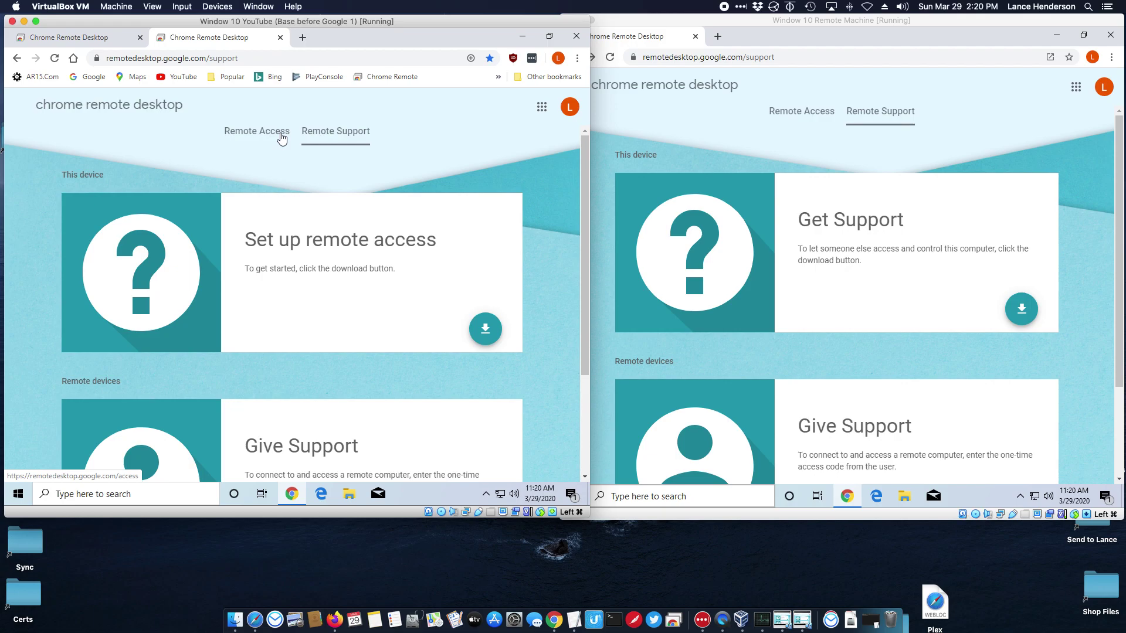
click(282, 137)
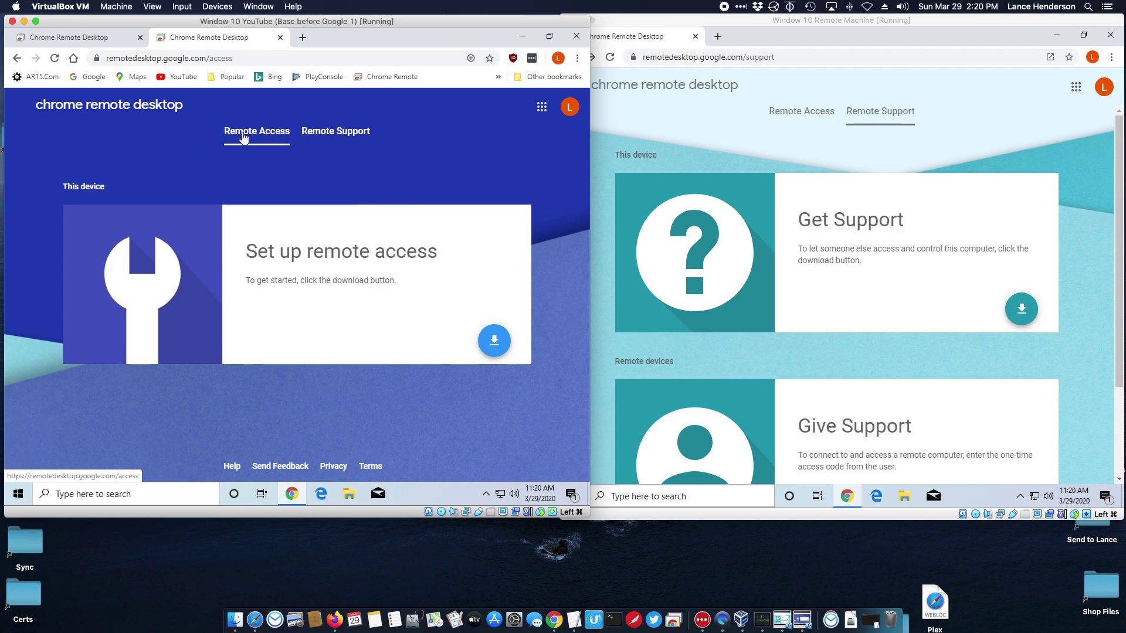
Rearrange the two machines' browser windows, leaving the first machine's window in front
drag(296, 21, 292, 26)
drag(718, 19, 717, 18)
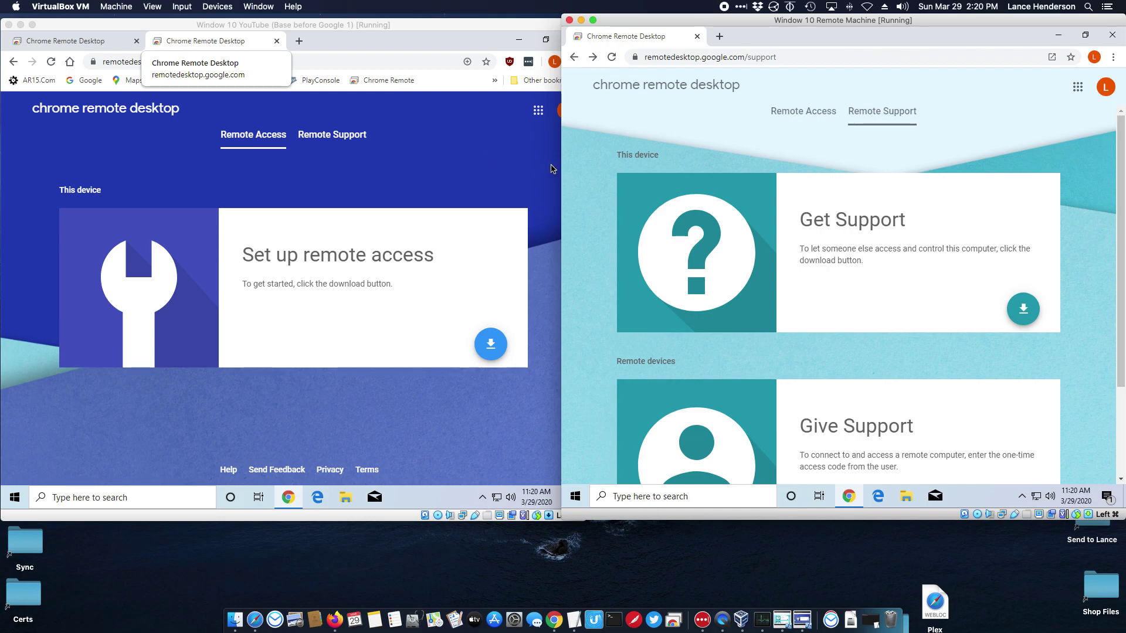
click(339, 37)
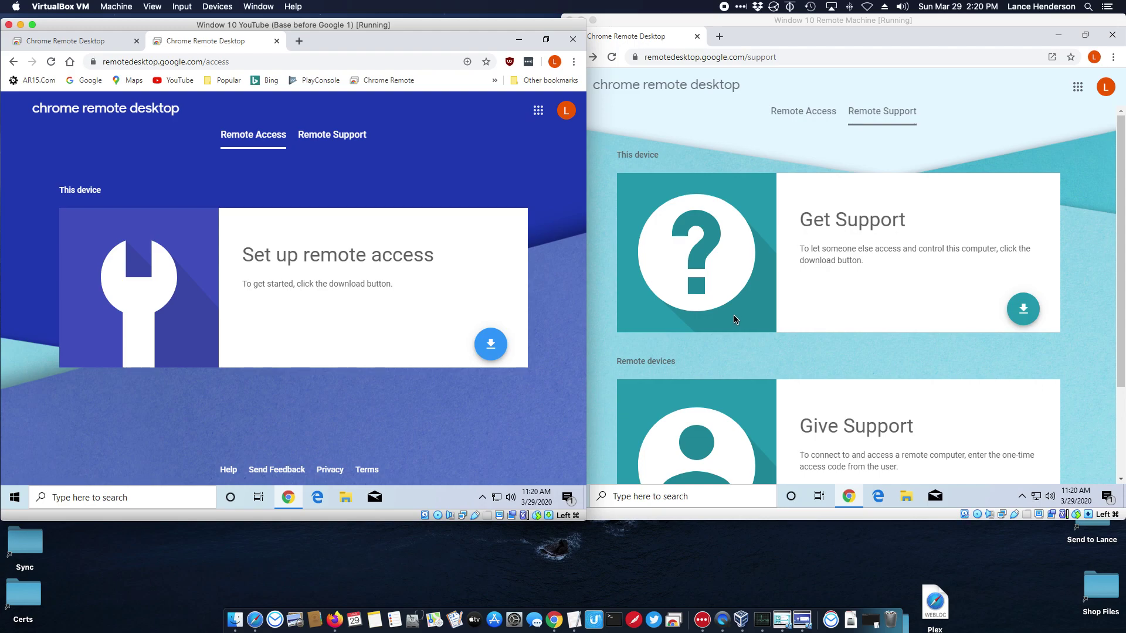
Open Remote Access on the second machine and attempt the remote access software download on the first
click(801, 120)
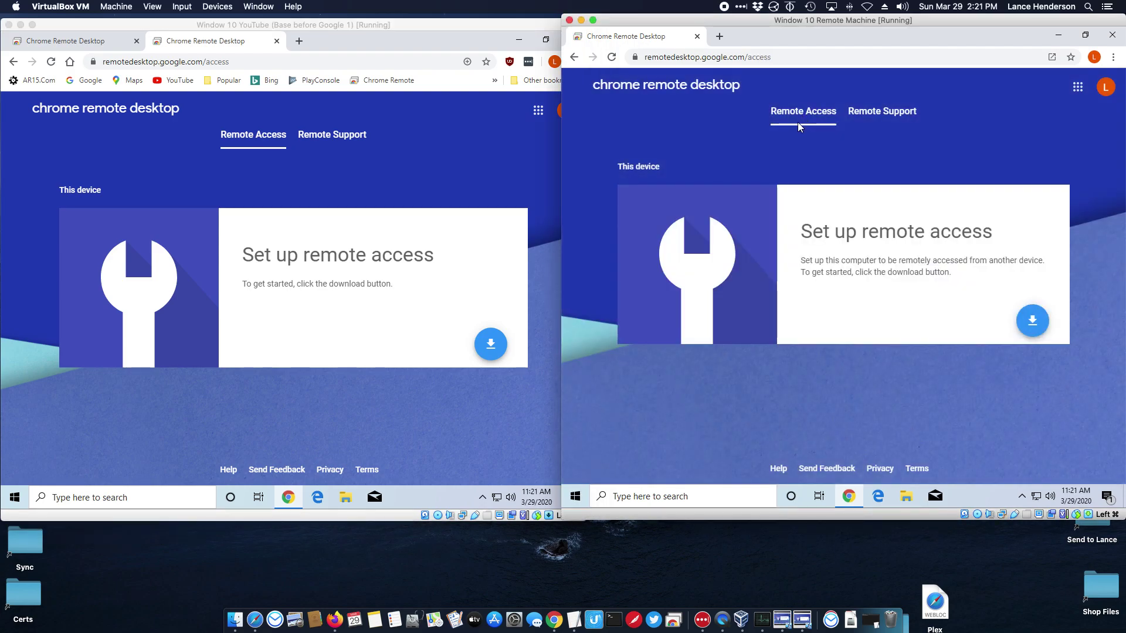
click(359, 179)
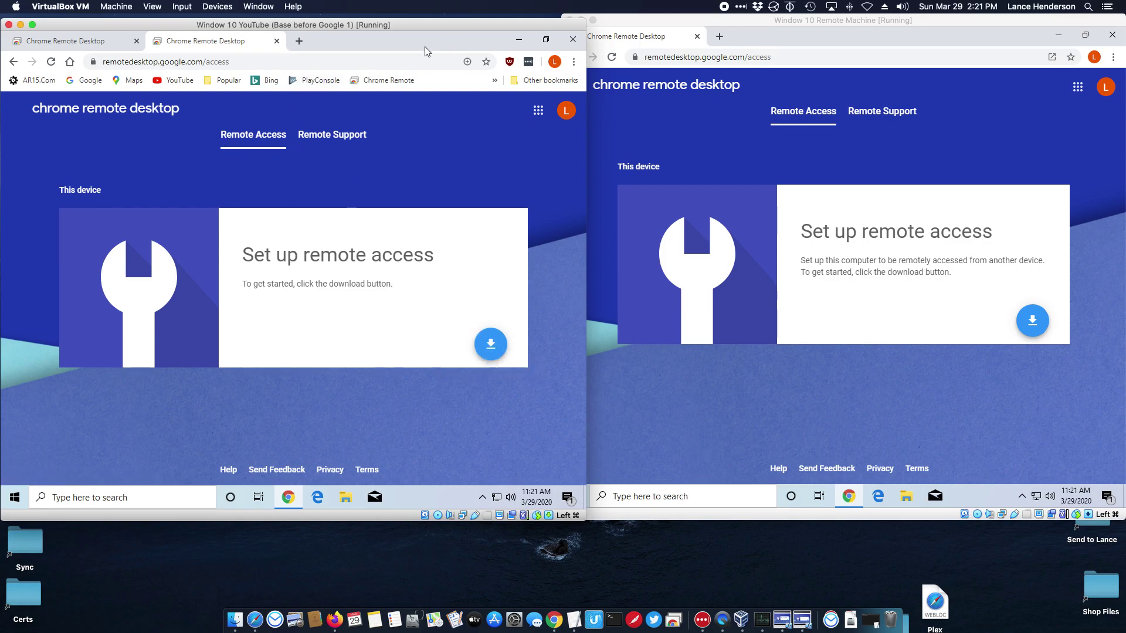
click(417, 24)
click(491, 349)
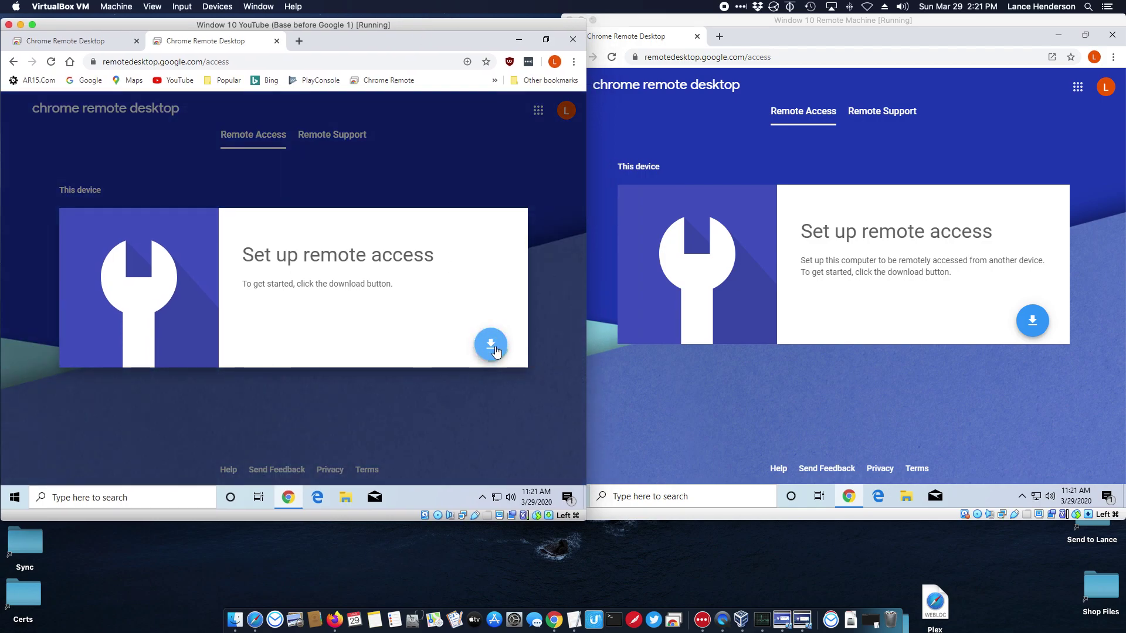
click(494, 351)
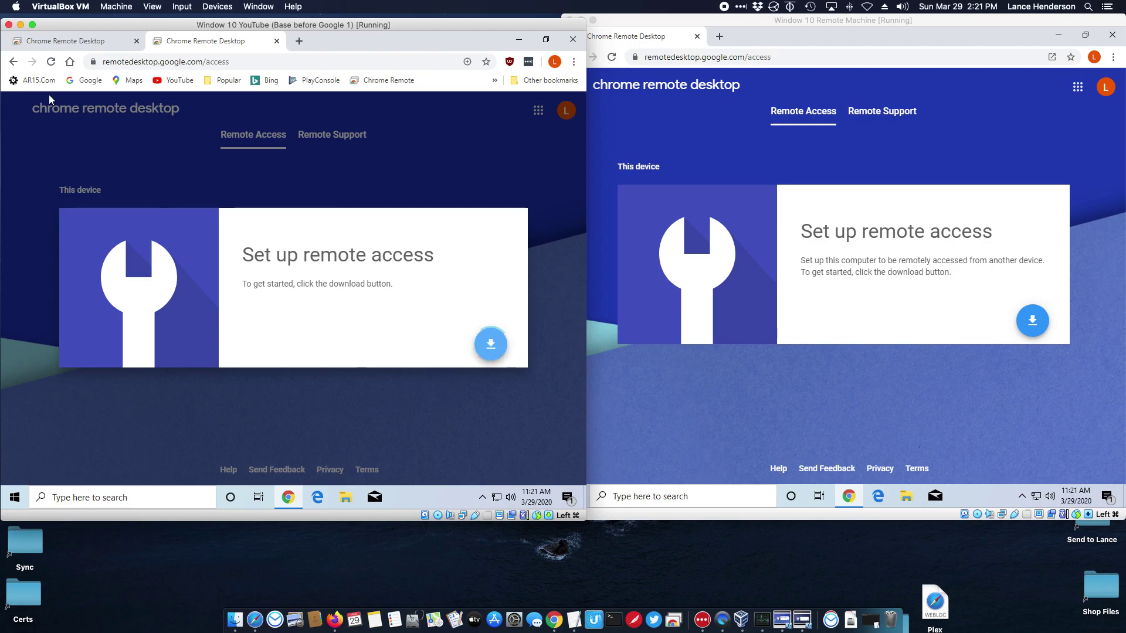
Close the first machine's duplicate tab, reload the setup page and dismiss the app install offer
click(133, 45)
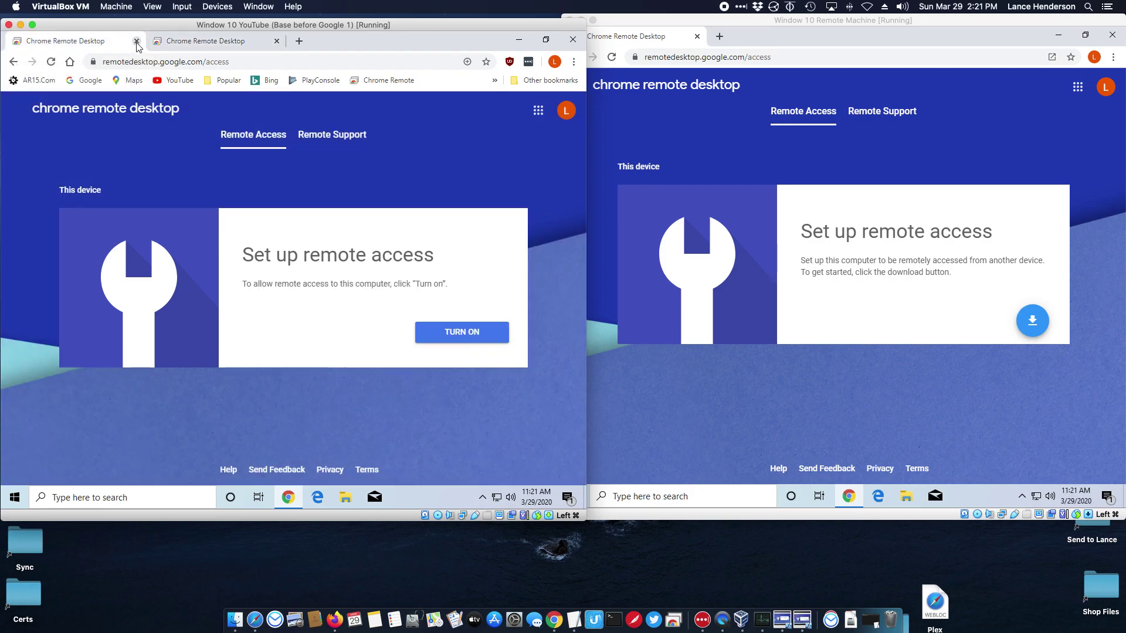
click(136, 41)
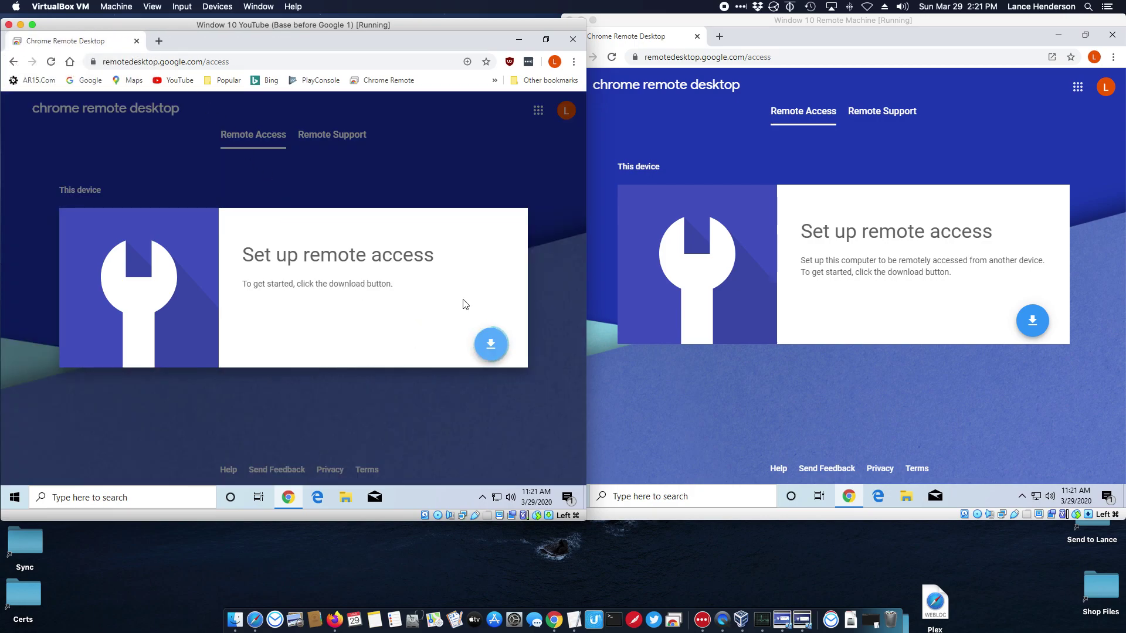
click(52, 62)
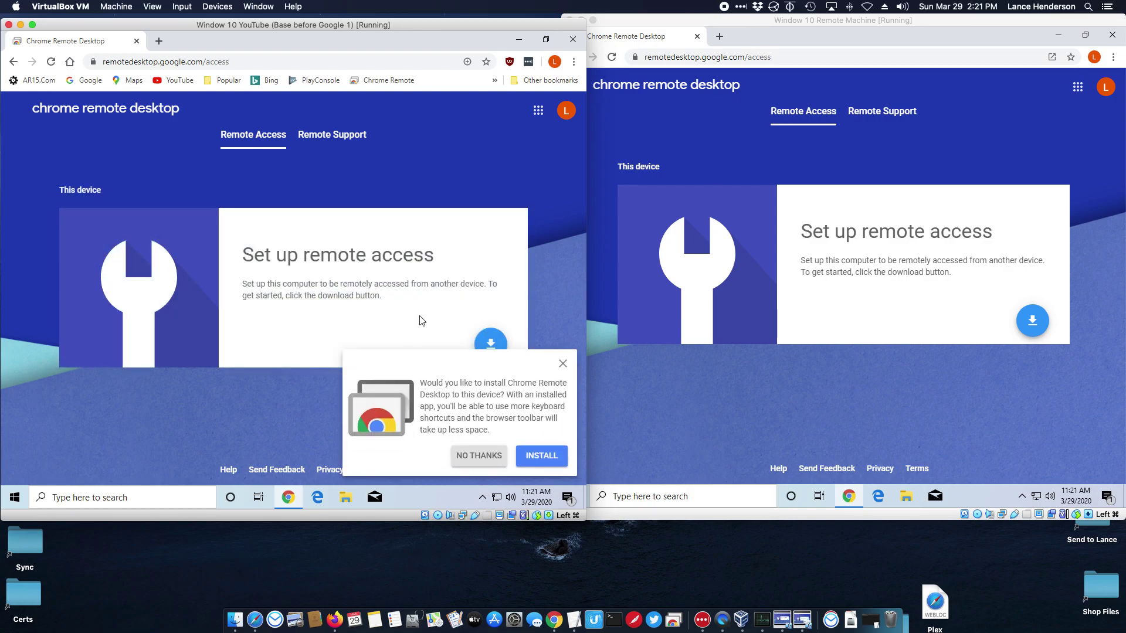
click(562, 364)
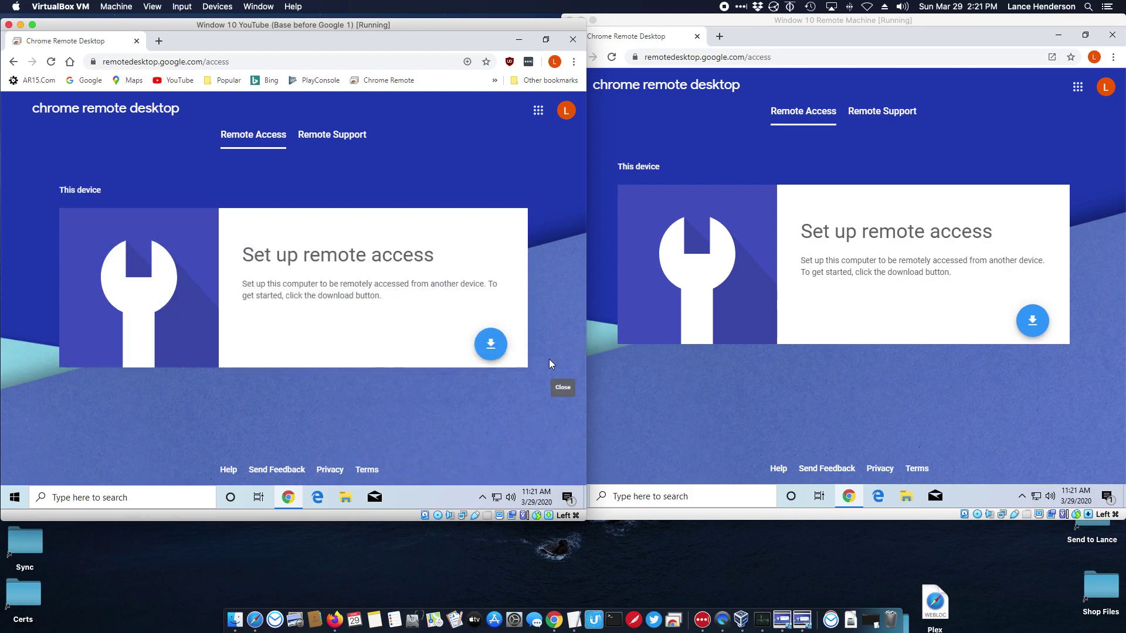
Add the Chrome Remote Desktop extension to Chrome from its Web Store page
click(491, 345)
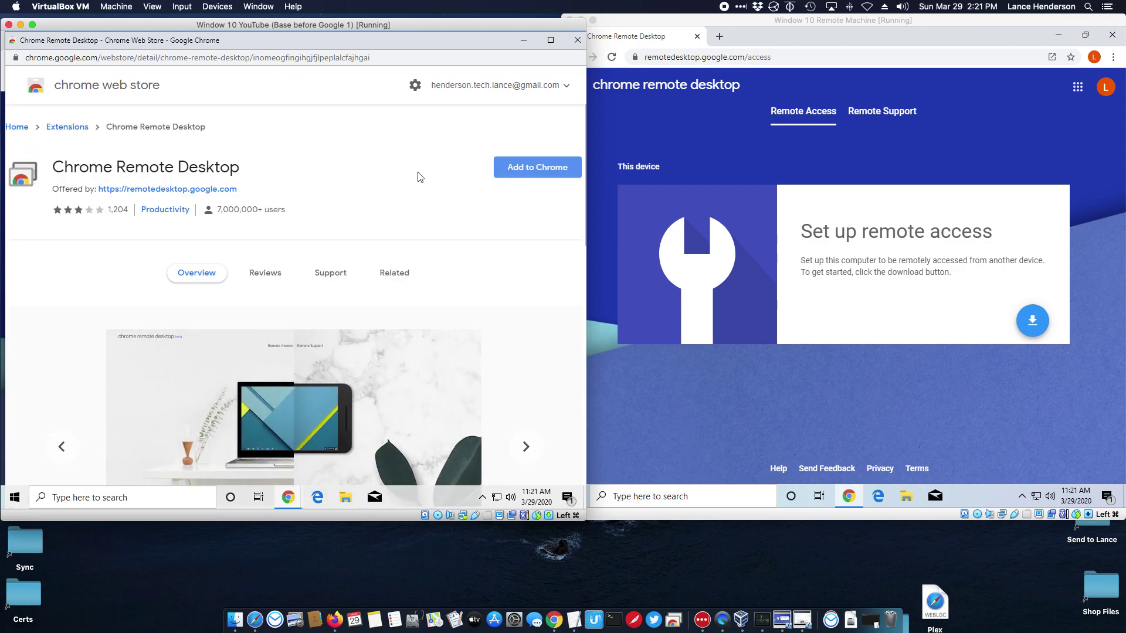
click(536, 167)
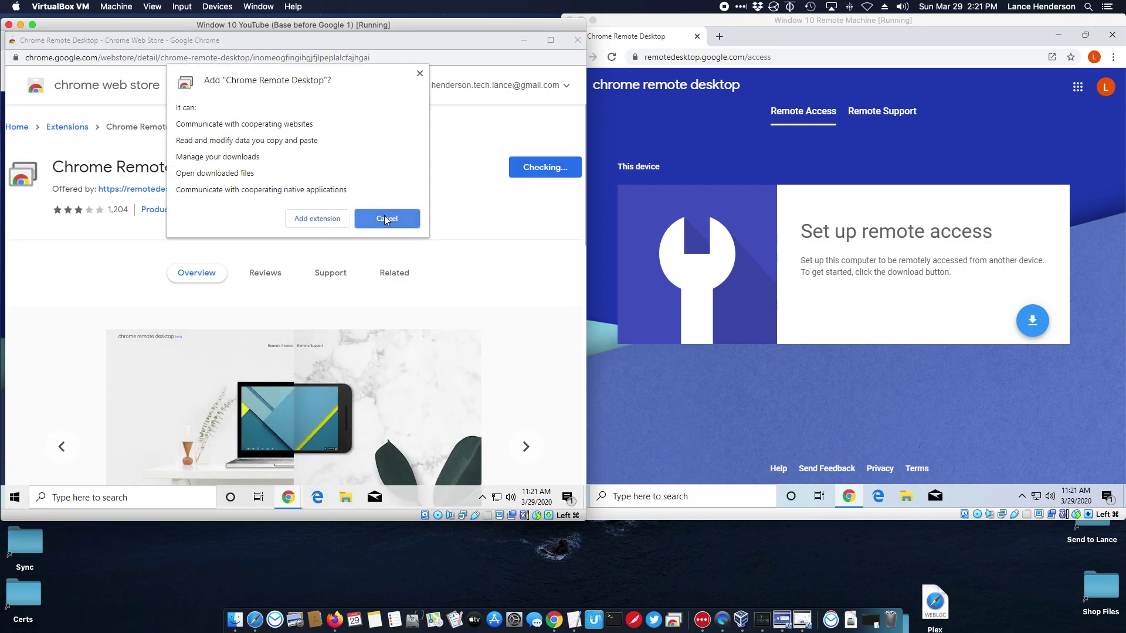
click(337, 219)
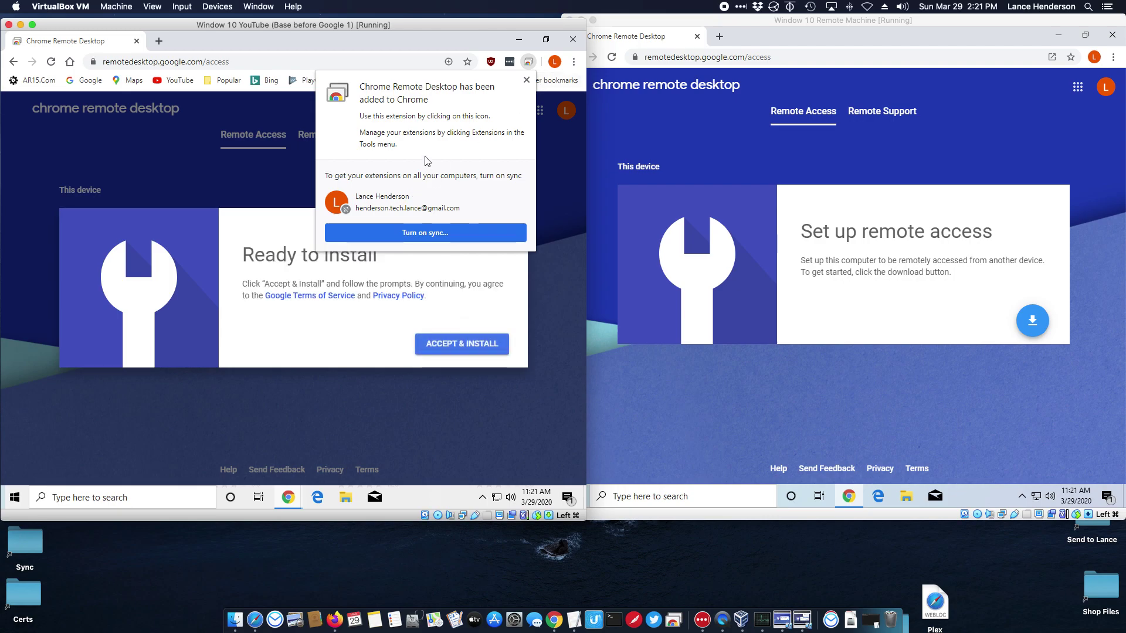
click(526, 81)
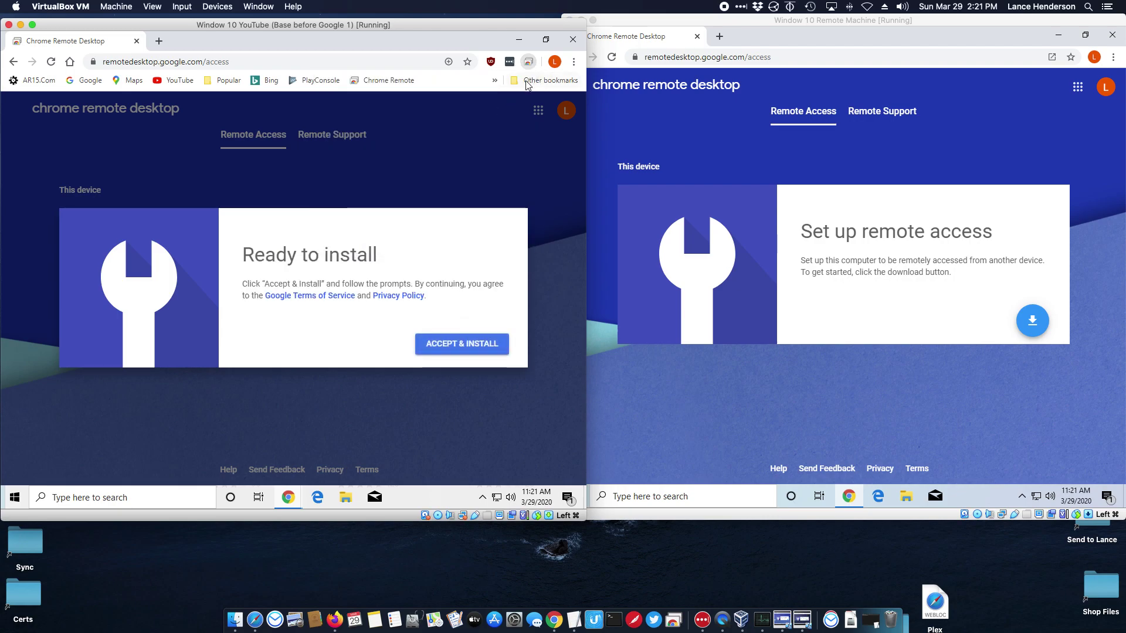
Accept the terms and run the downloaded remote host installer
click(456, 346)
click(361, 137)
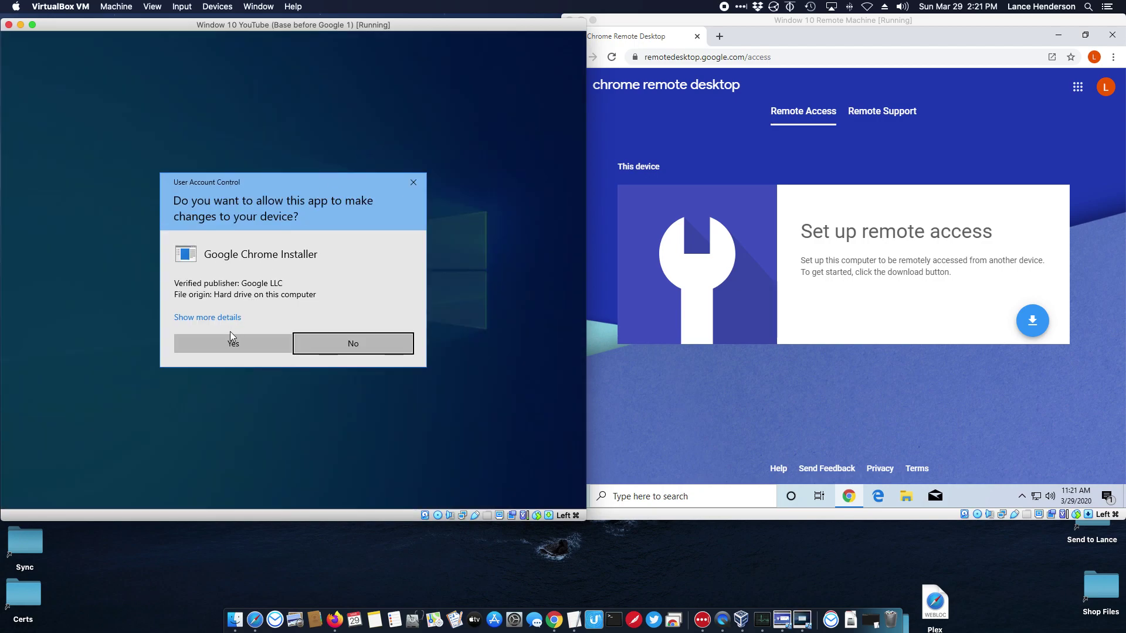
click(229, 334)
Approve the installer and replace the default name DESKTOP-U9NHLU8 with HomeWorkMachine
click(229, 344)
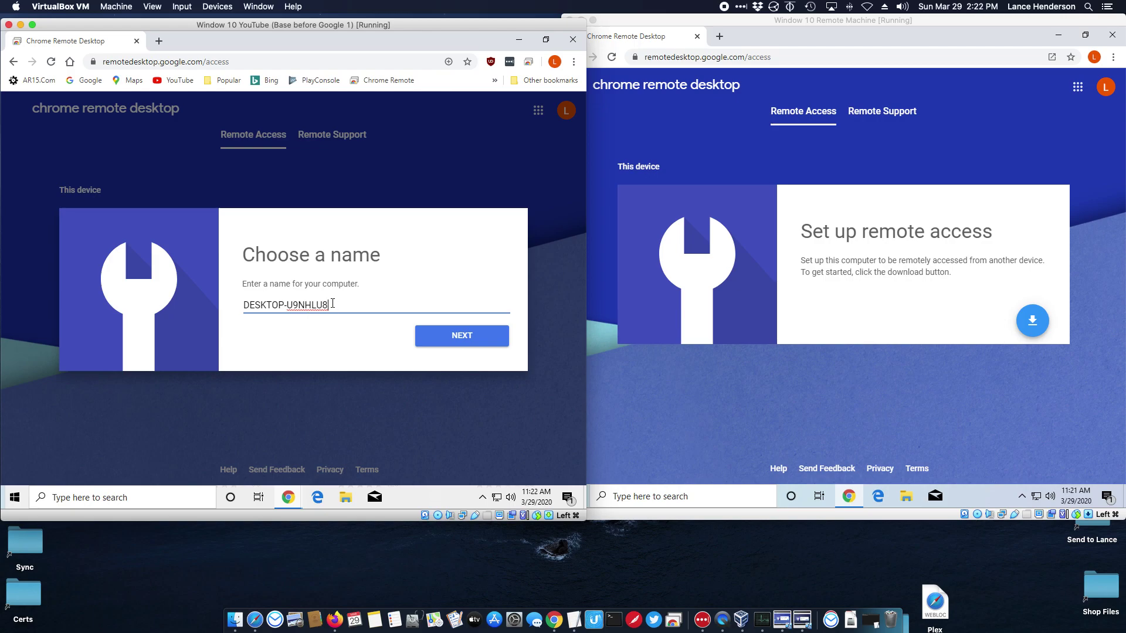
drag(332, 305, 239, 297)
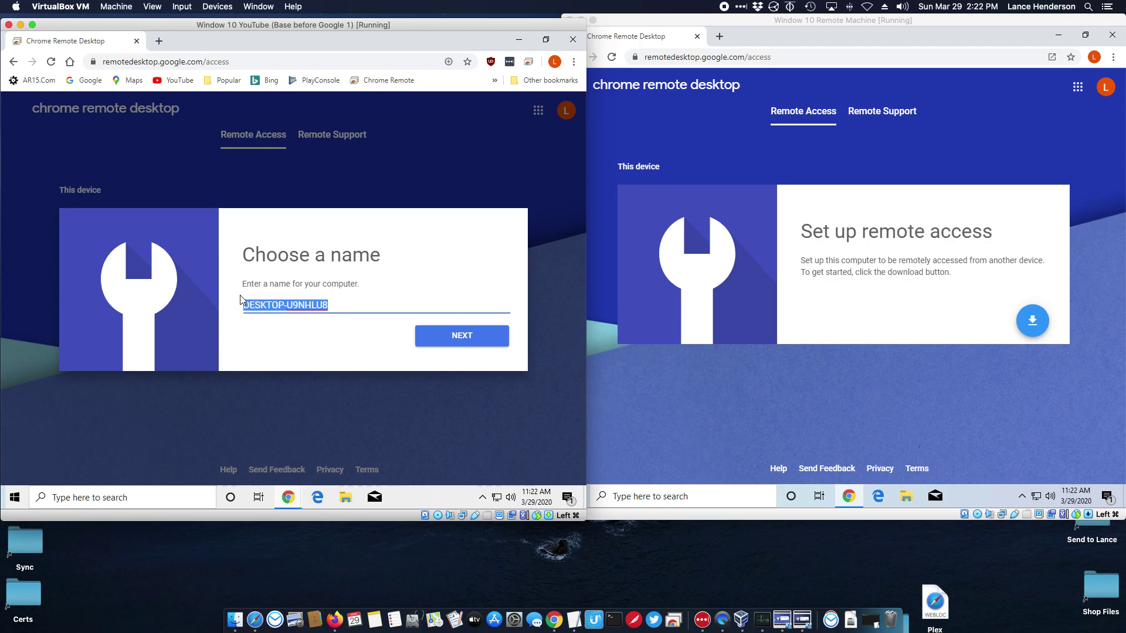
text(Home)
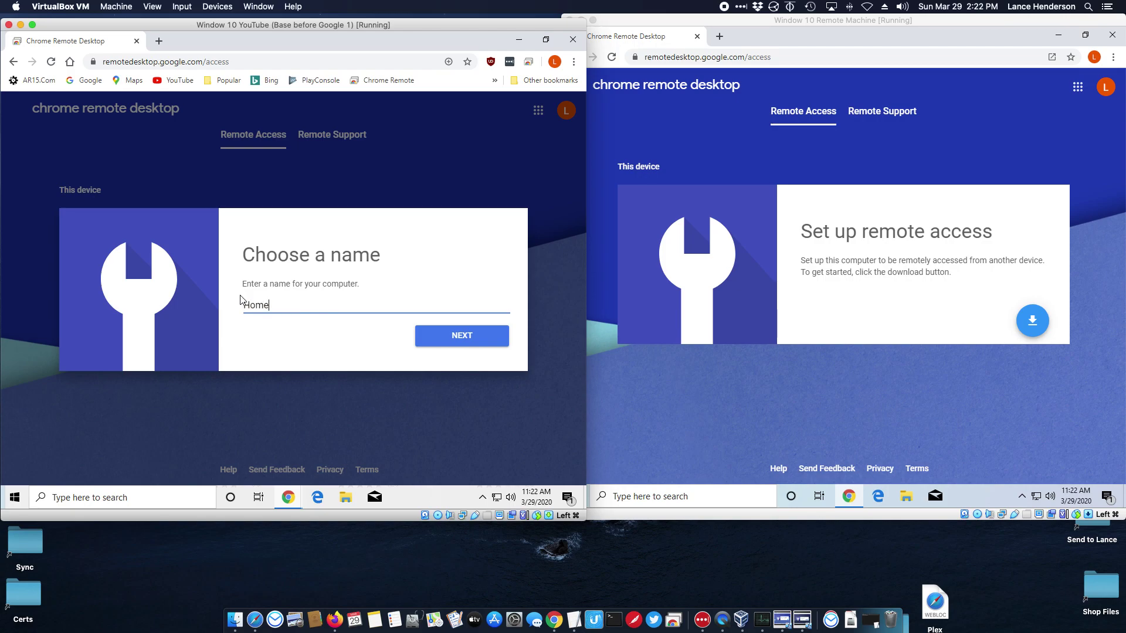
text(WorkMachine)
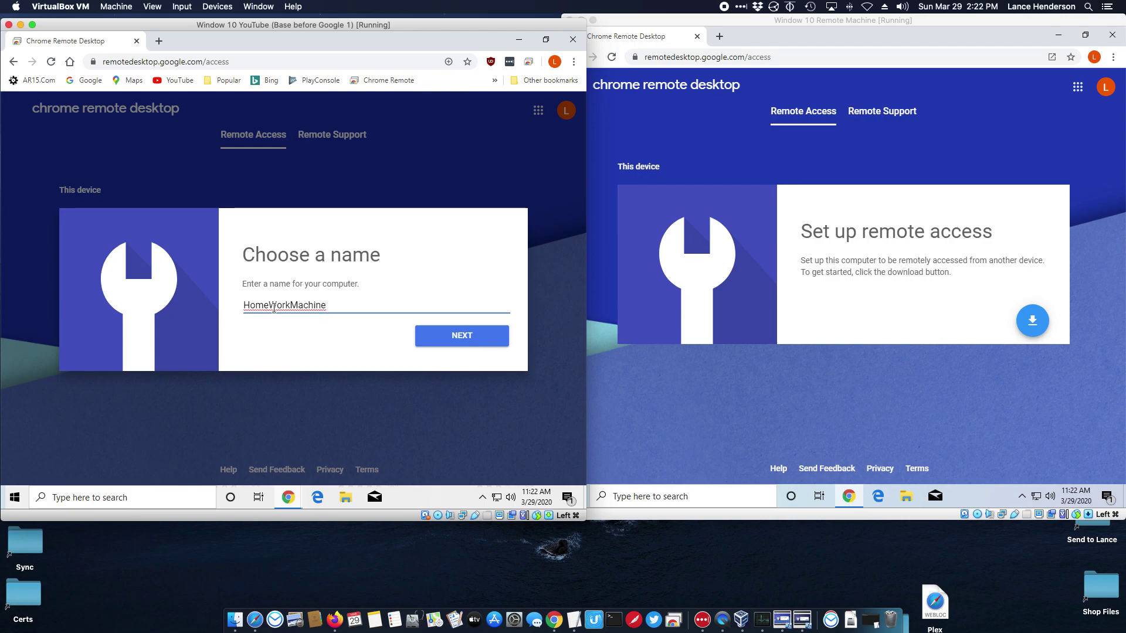
Confirm the name HomeWorkMachine, enter and confirm a PIN, then start remote access
click(435, 339)
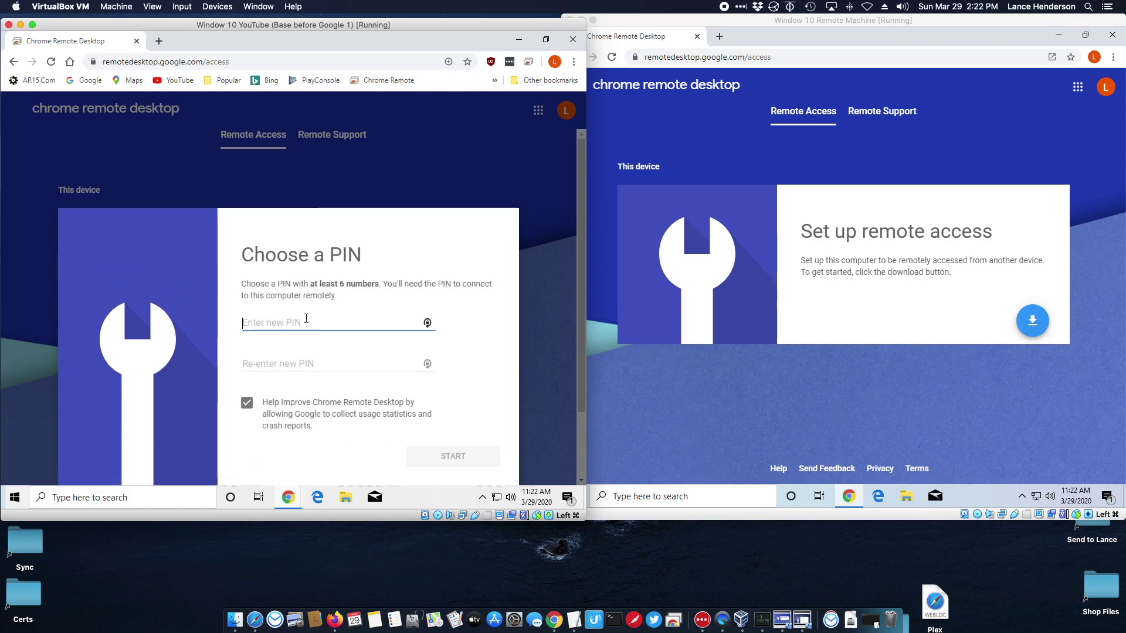
text(12)
key(BackSpace)
key(BackSpace)
text(123456789)
click(297, 363)
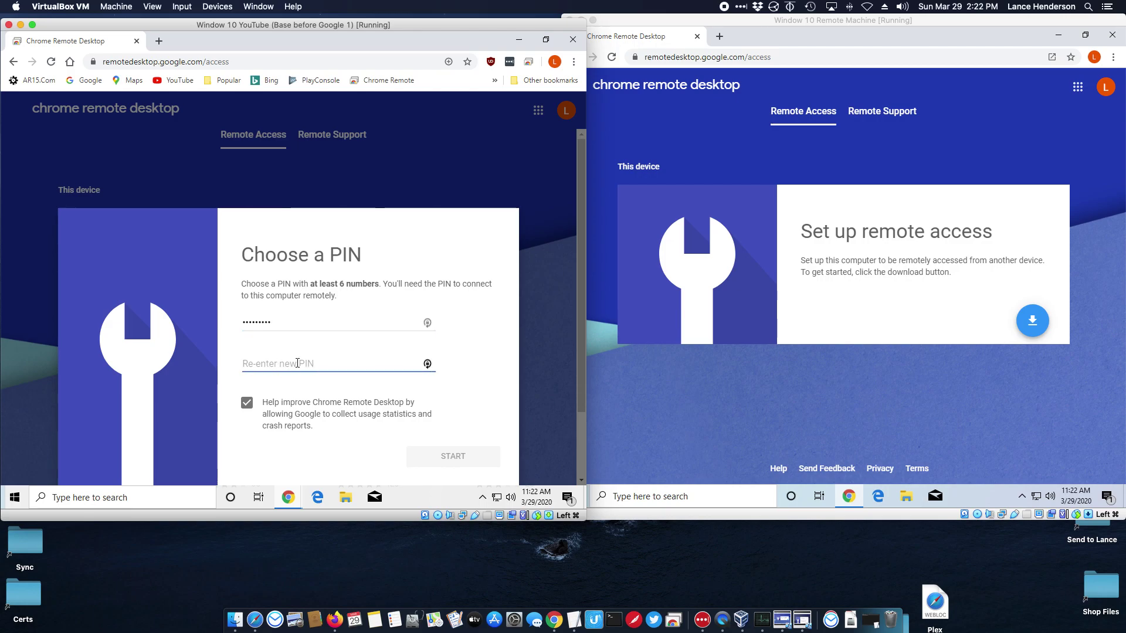
text(129)
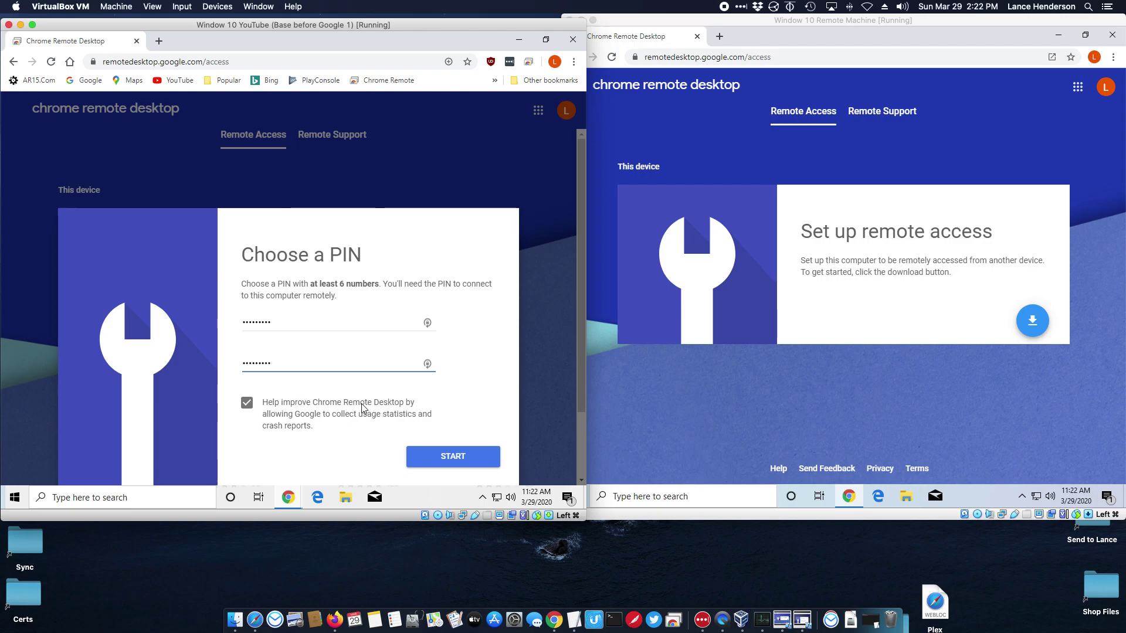
scroll(362, 402, down, 1)
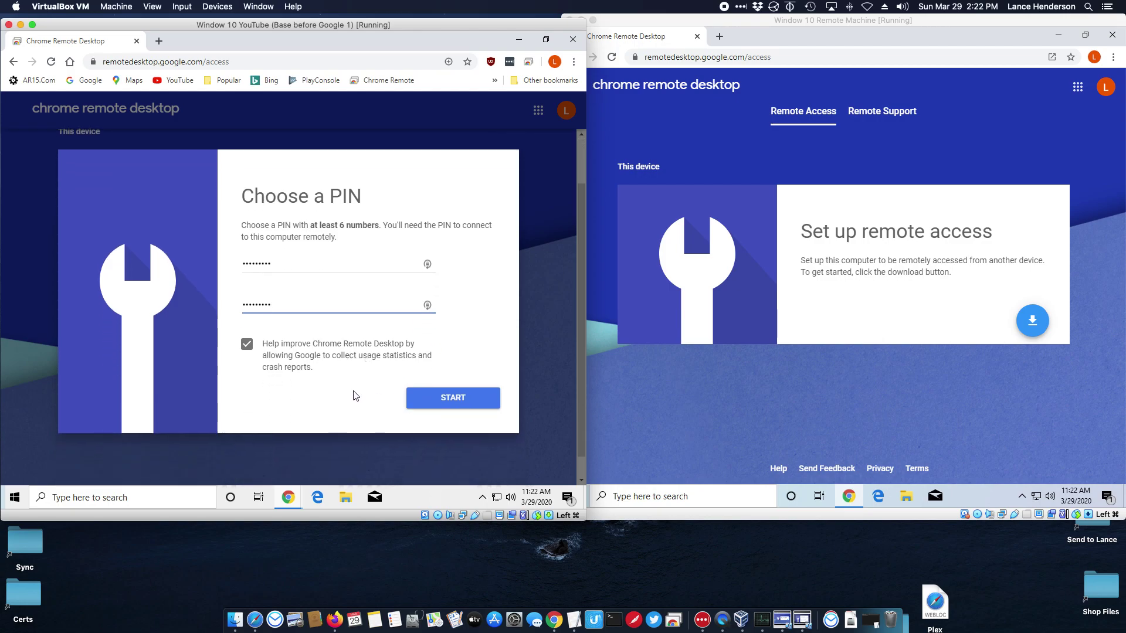
click(437, 408)
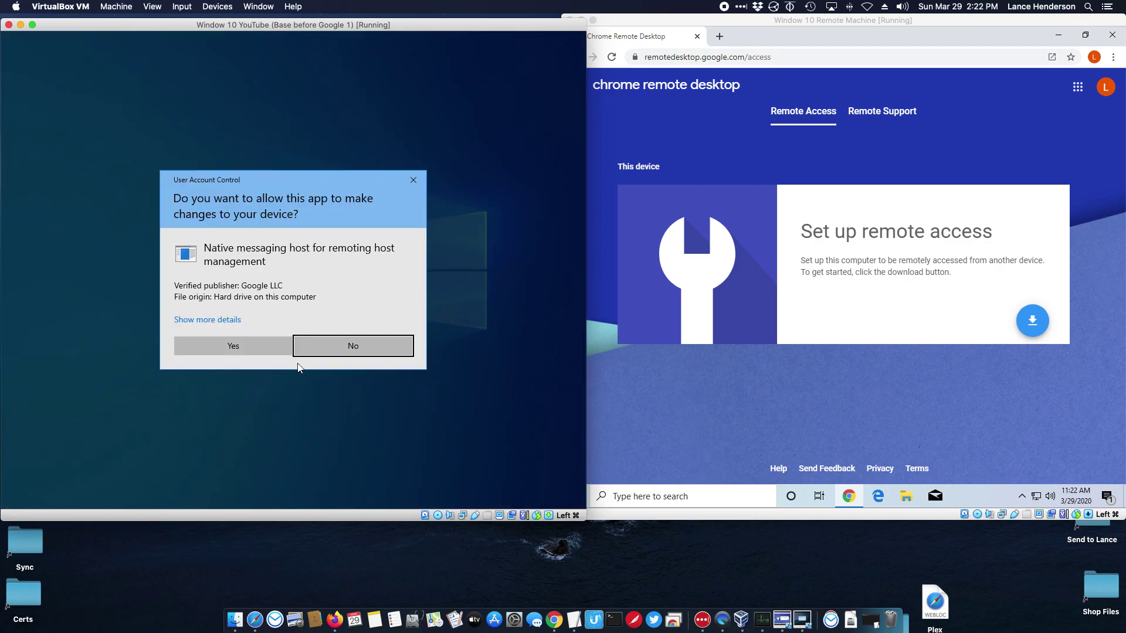
Approve the host permission, refresh the second machine's device list, and close the first machine's browser
click(201, 346)
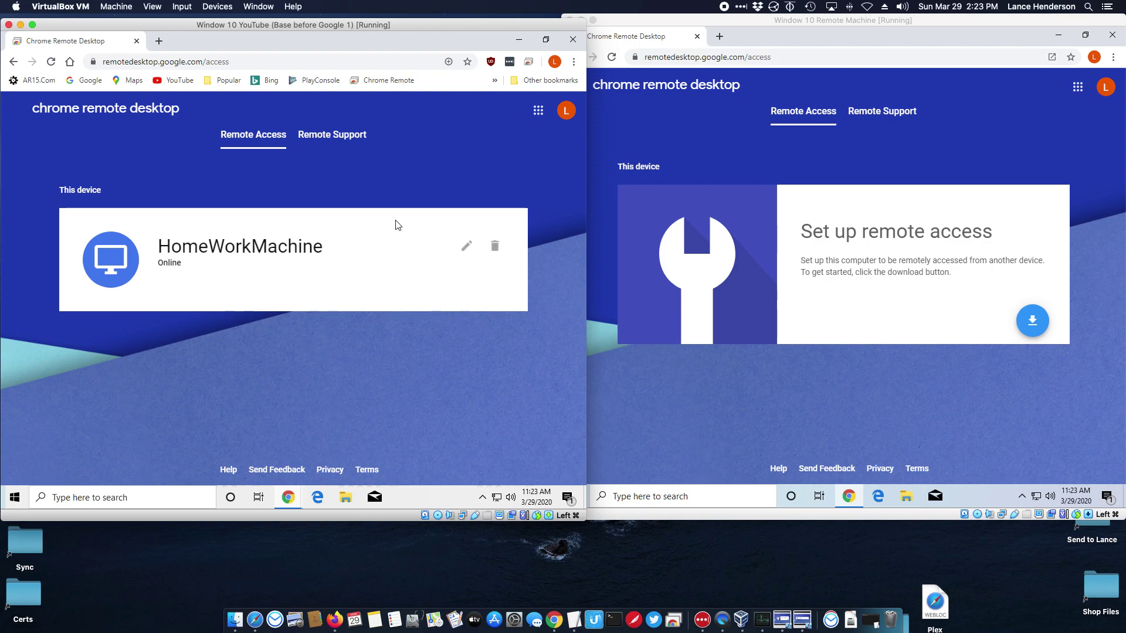
click(707, 128)
click(612, 57)
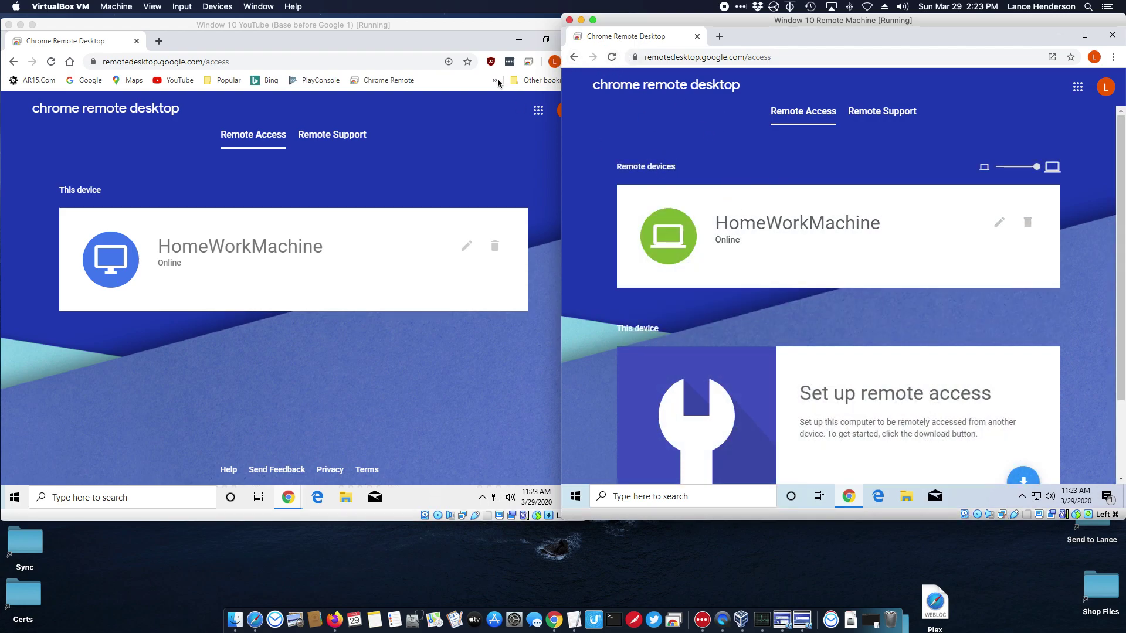
click(492, 46)
click(573, 39)
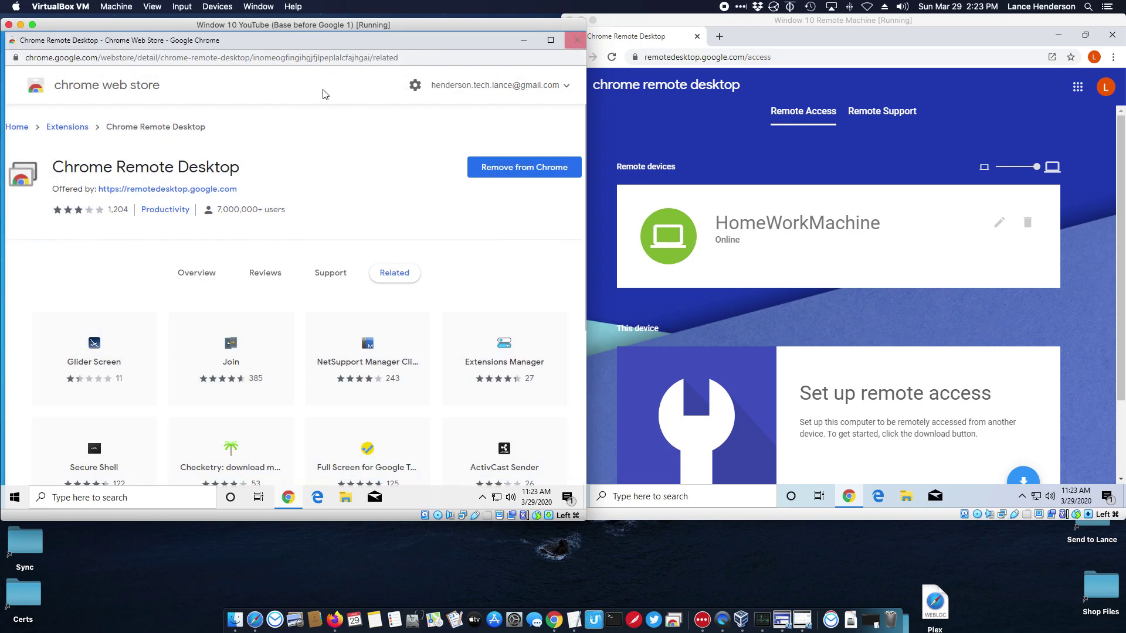
Close the leftover Web Store window and connect to HomeWorkMachine by entering its PIN
click(577, 41)
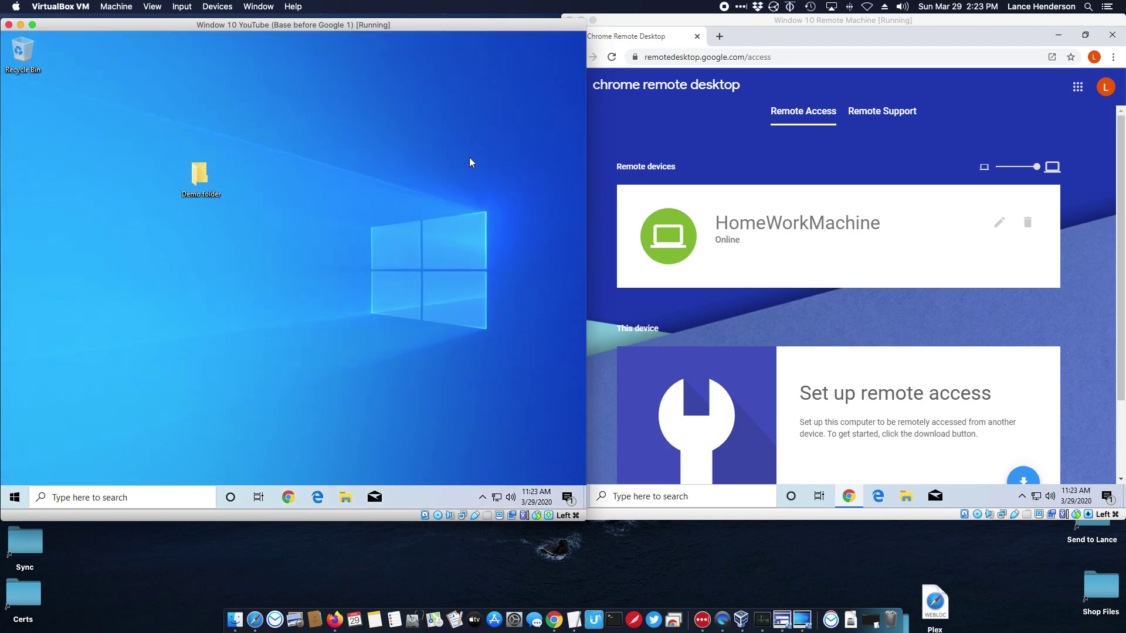
click(825, 228)
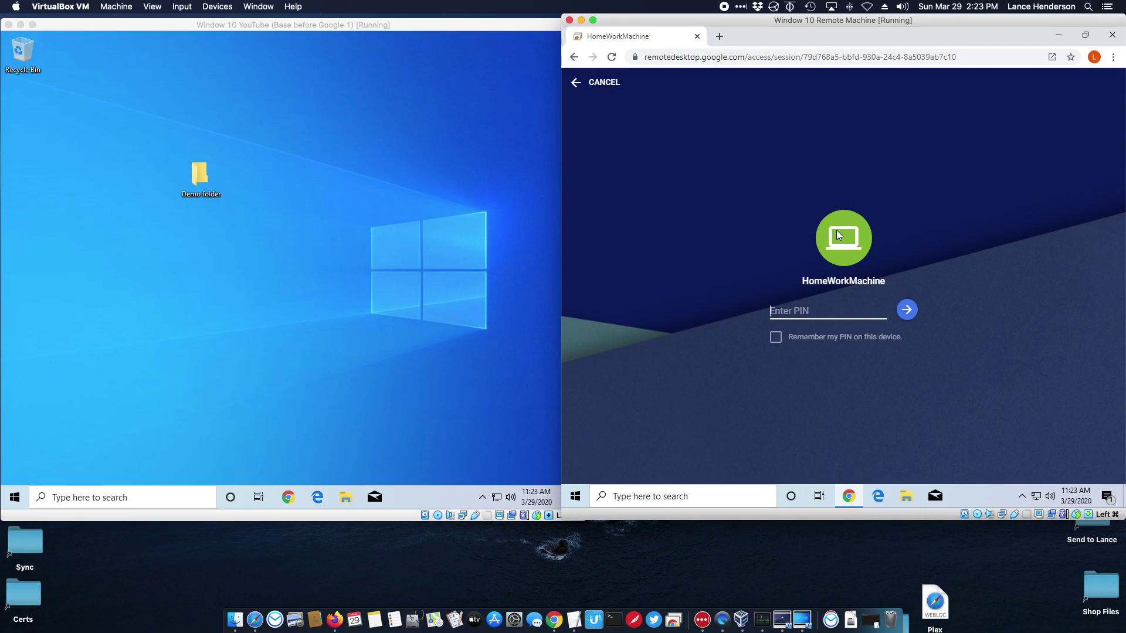
text(1)
click(907, 316)
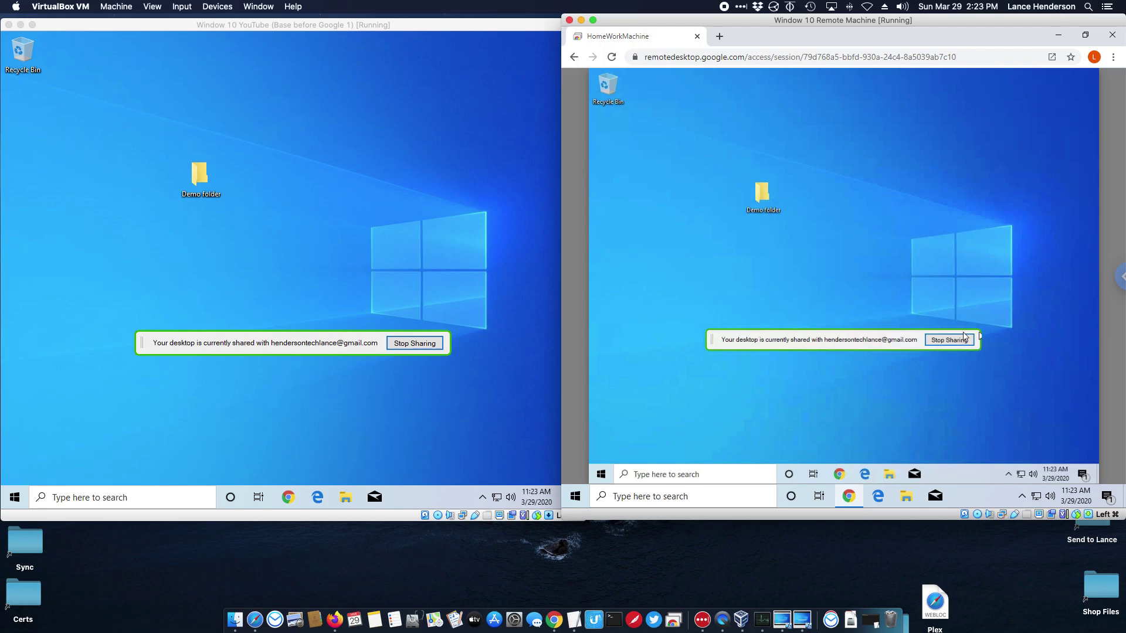
Test remote control: open and close Demo, move the Recycle Bin and Demo icons, open and dismiss the Start menu
double_click(763, 196)
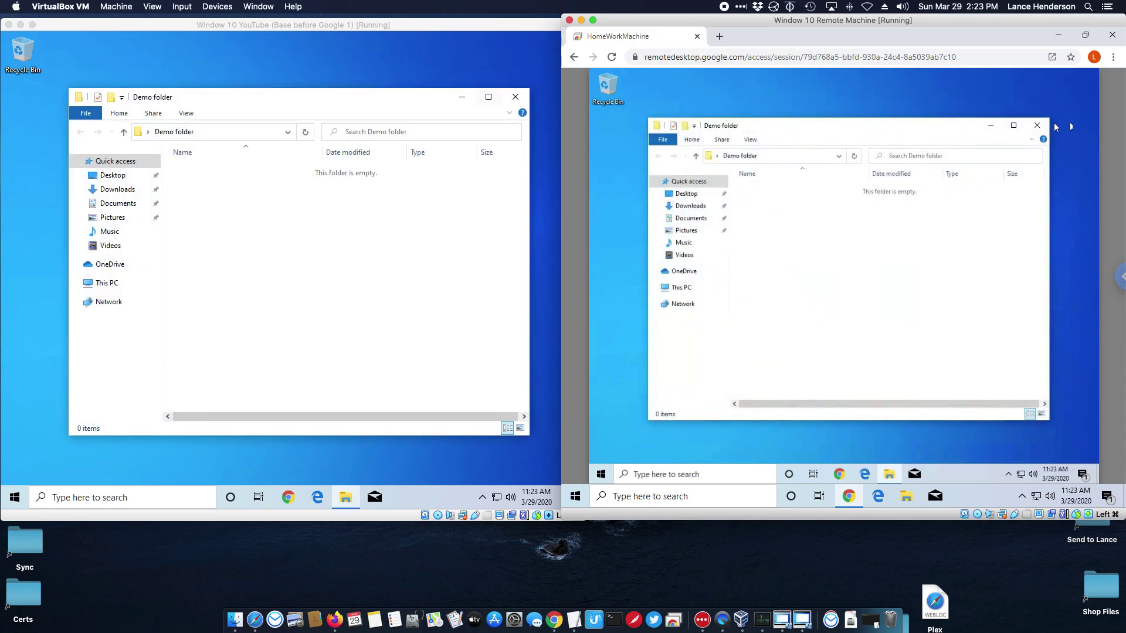
click(1036, 125)
mouse_move(607, 87)
mouse_down()
mouse_move(707, 136)
mouse_move(607, 91)
mouse_up()
drag(783, 194, 758, 182)
right_click(601, 474)
click(938, 386)
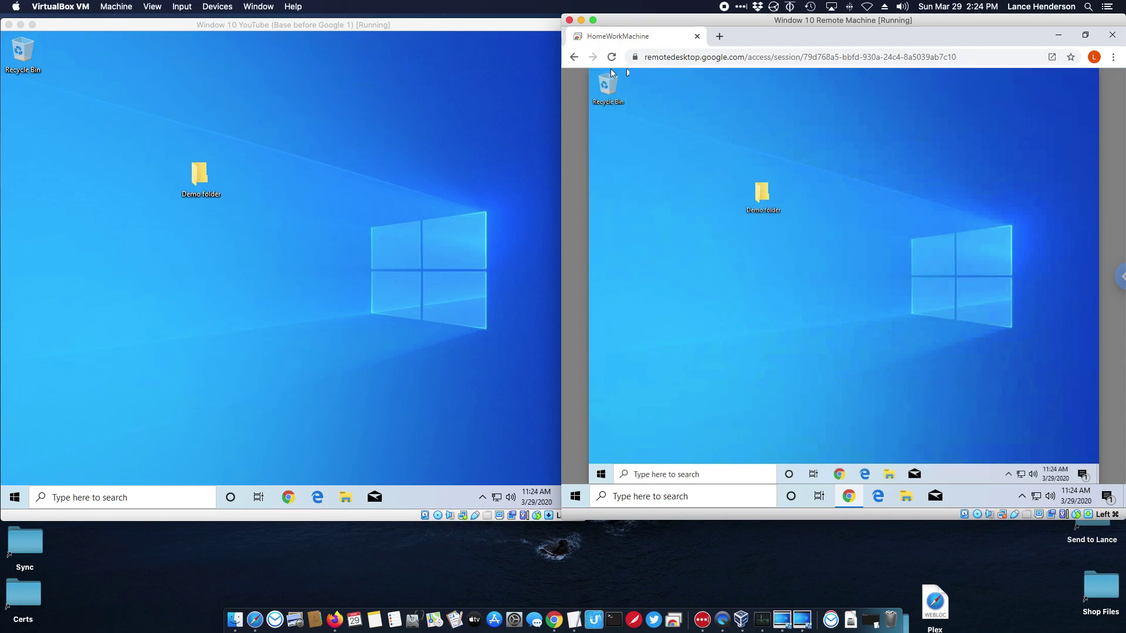
click(1110, 279)
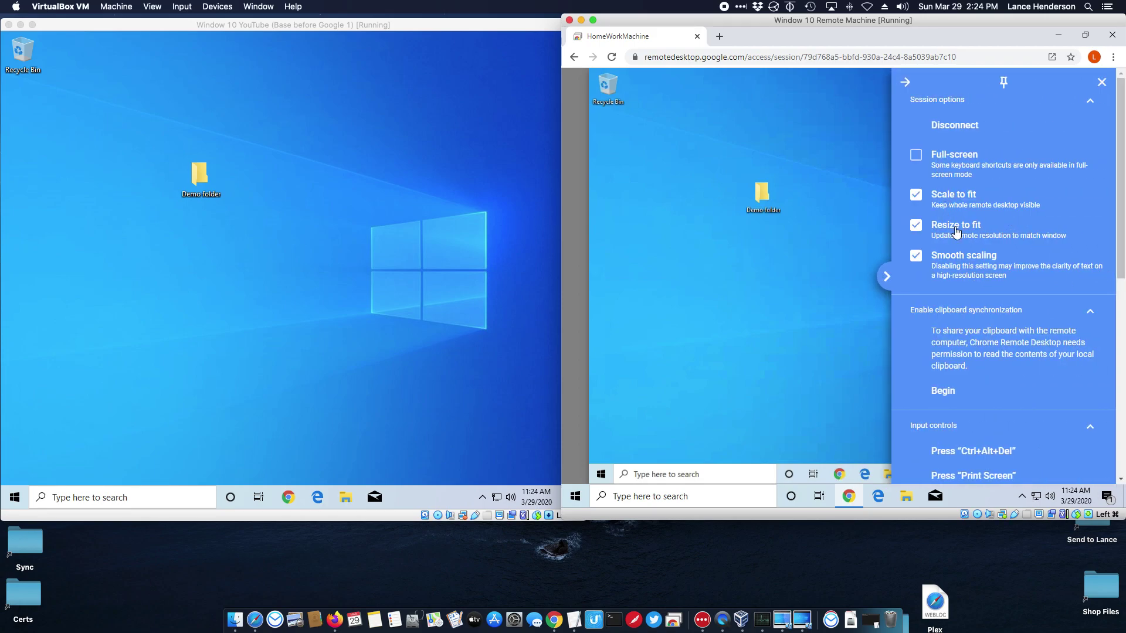
scroll(948, 311, down, 5)
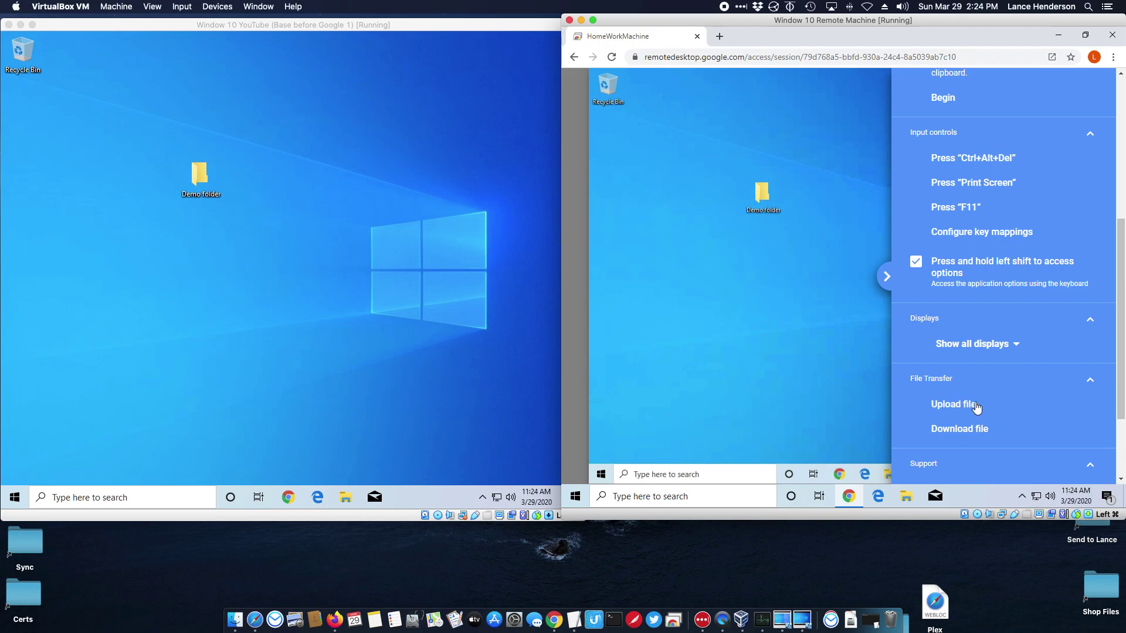
click(945, 410)
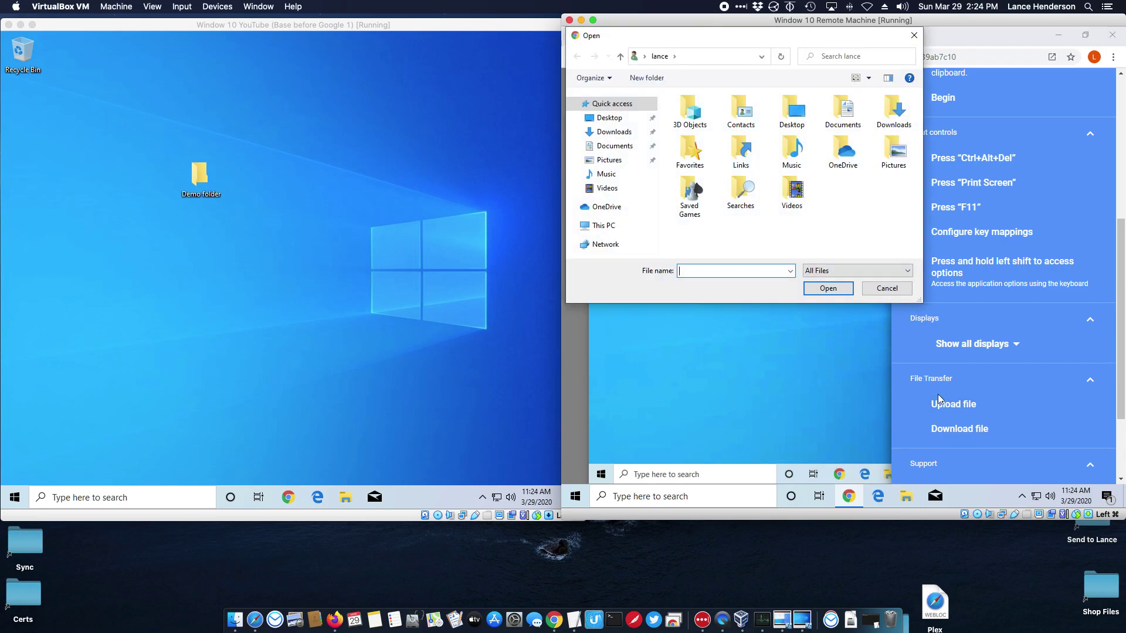
double_click(892, 165)
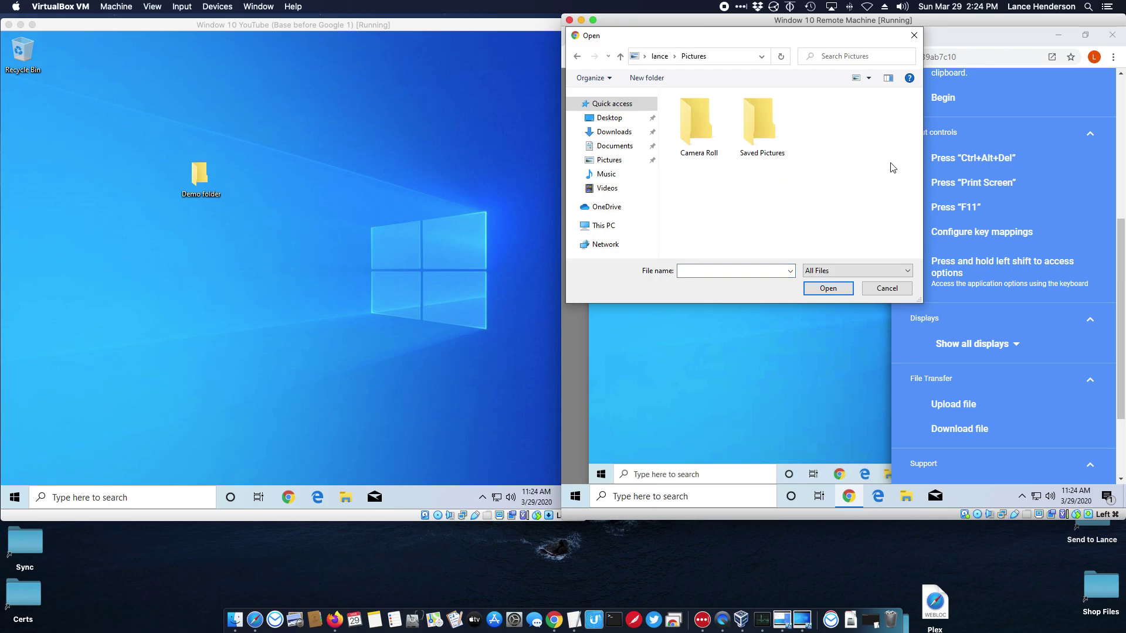
double_click(759, 150)
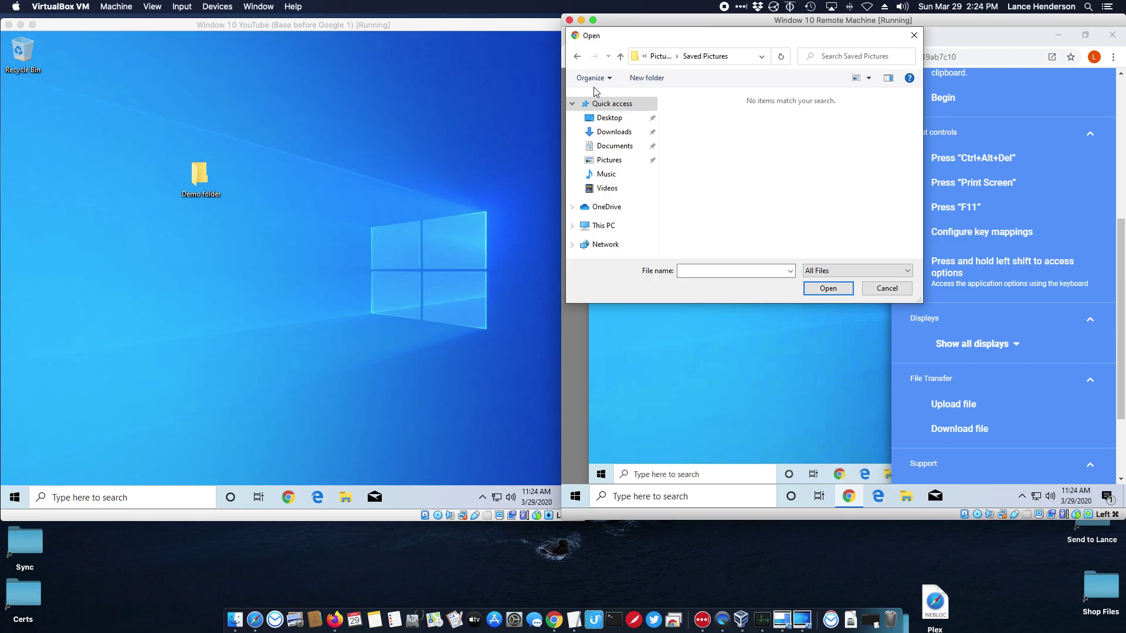
click(578, 57)
double_click(687, 117)
click(578, 56)
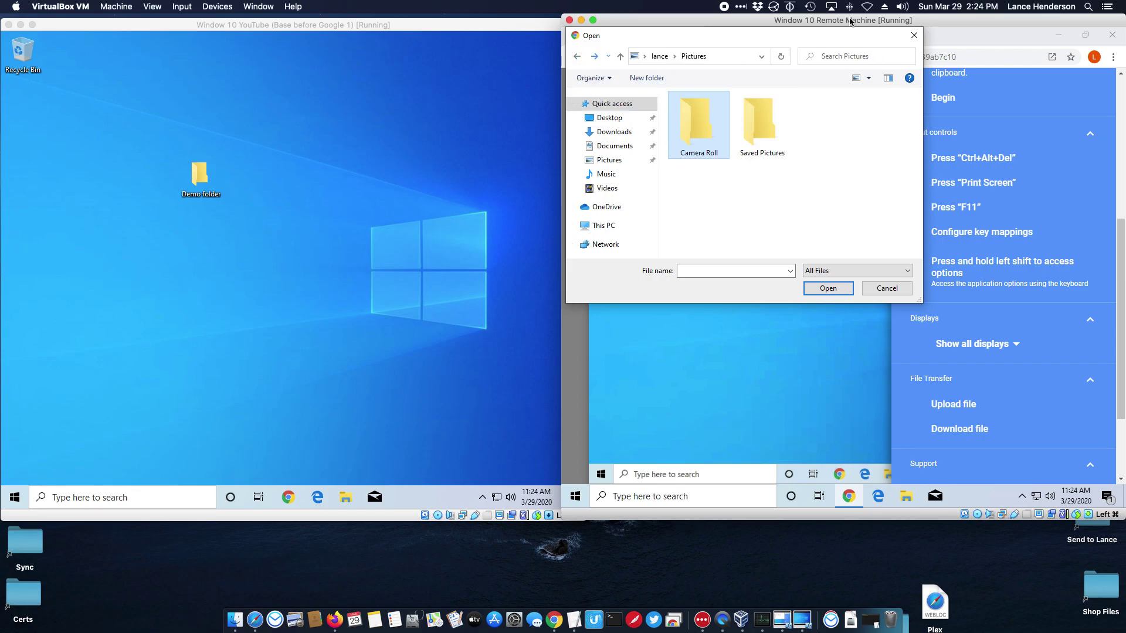
click(913, 36)
Create a New Text Document on the remote desktop, keeping its default name
right_click(731, 285)
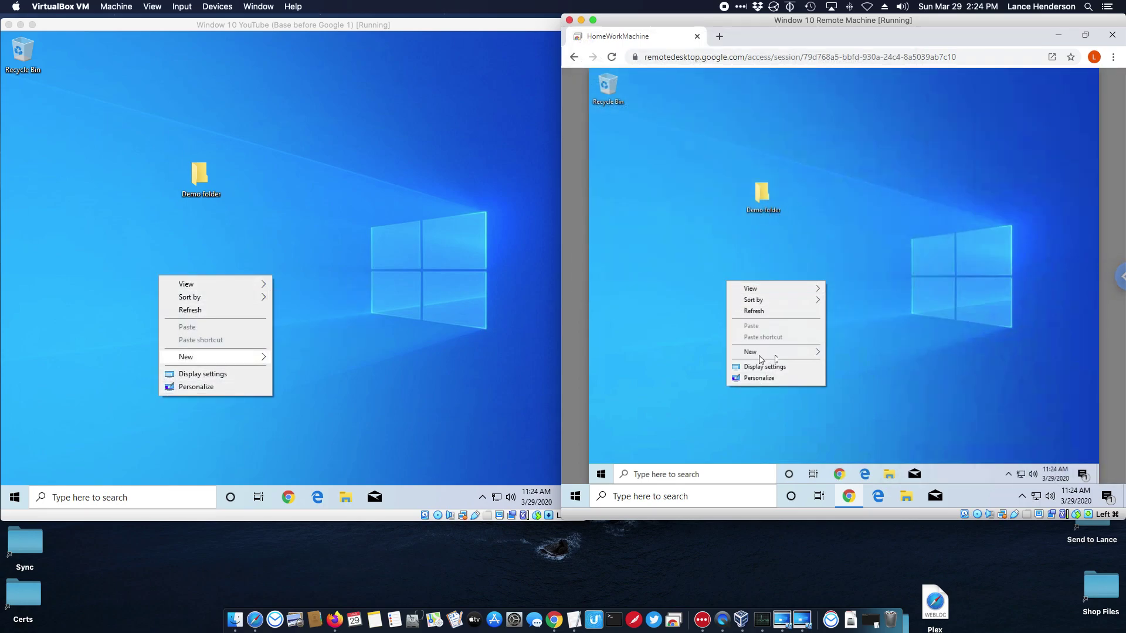
mouse_move(760, 359)
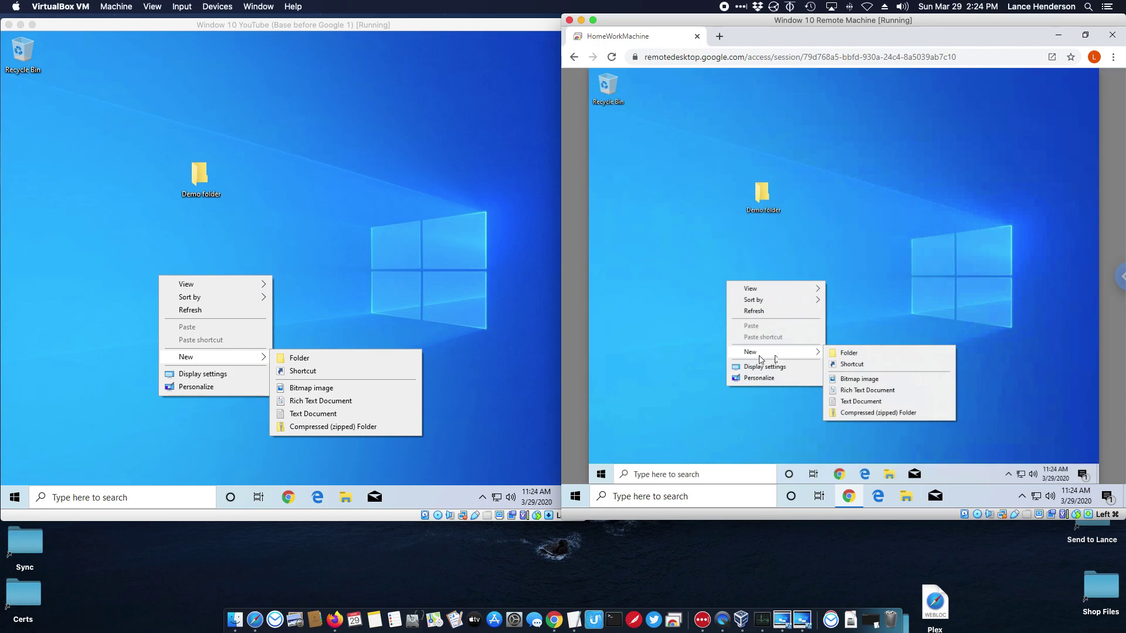
click(861, 401)
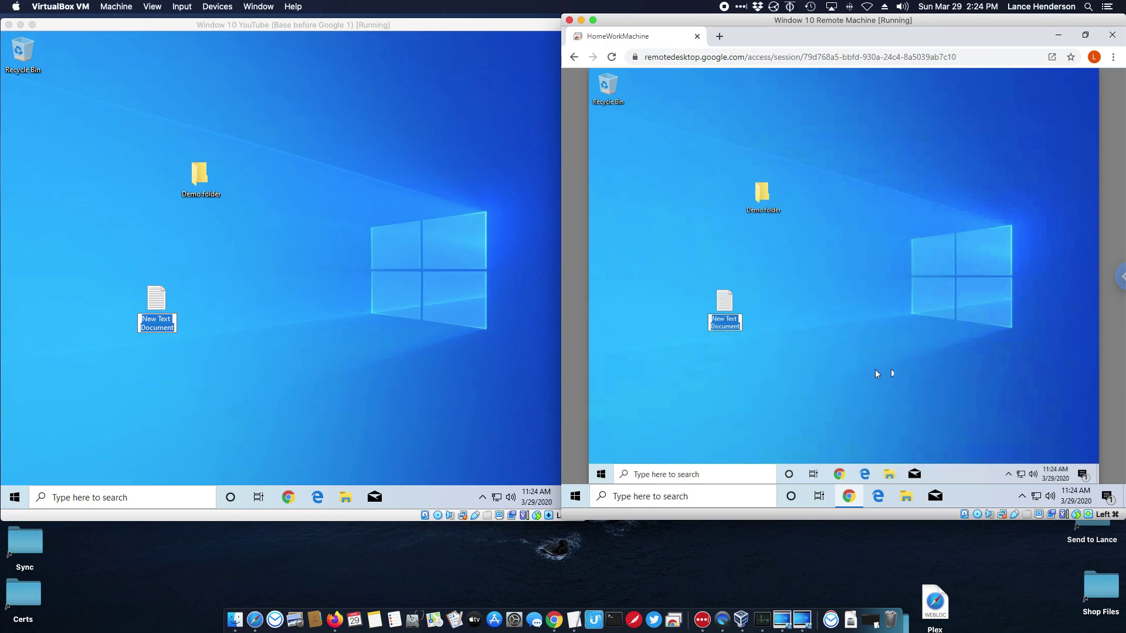
key(Return)
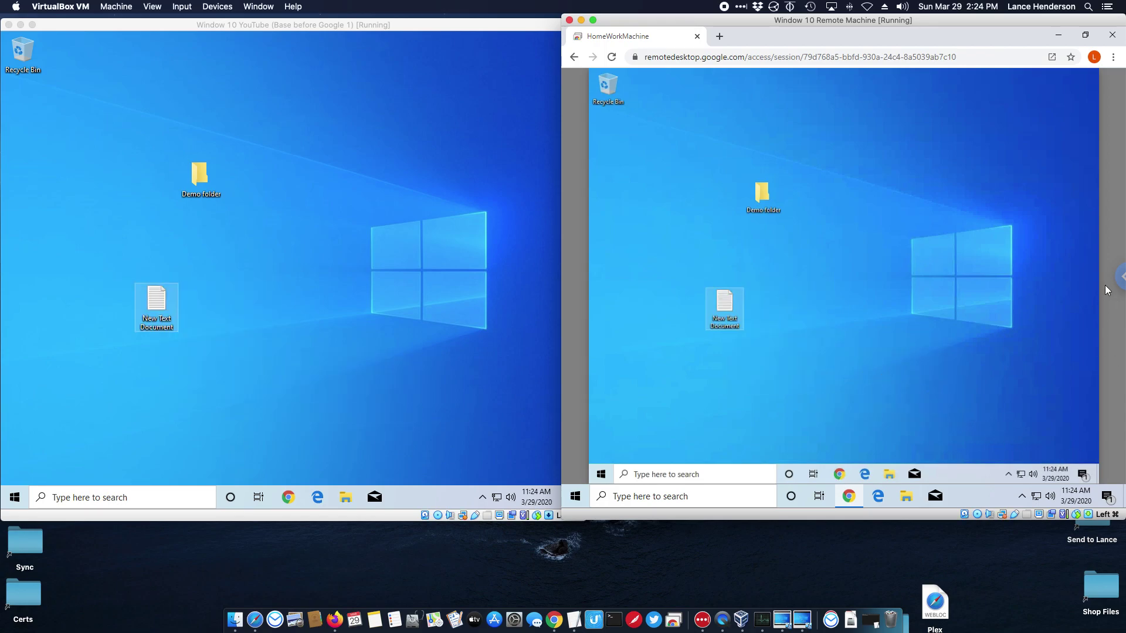
Open the session options' Upload file picker and browse the local Desktop folder
click(1115, 276)
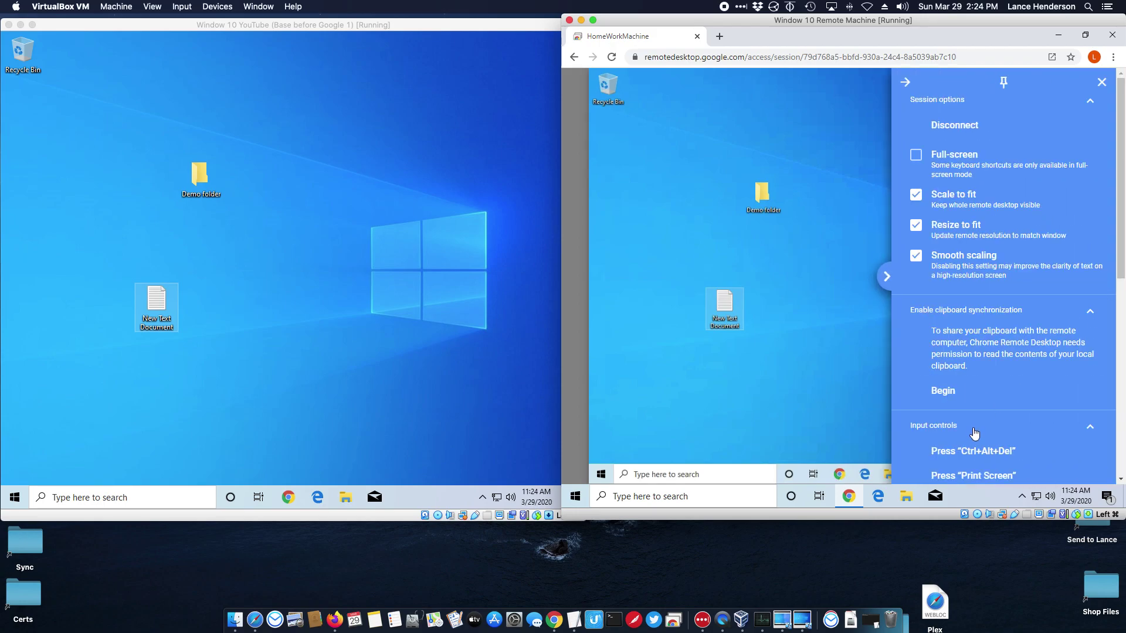
scroll(973, 434, down, 5)
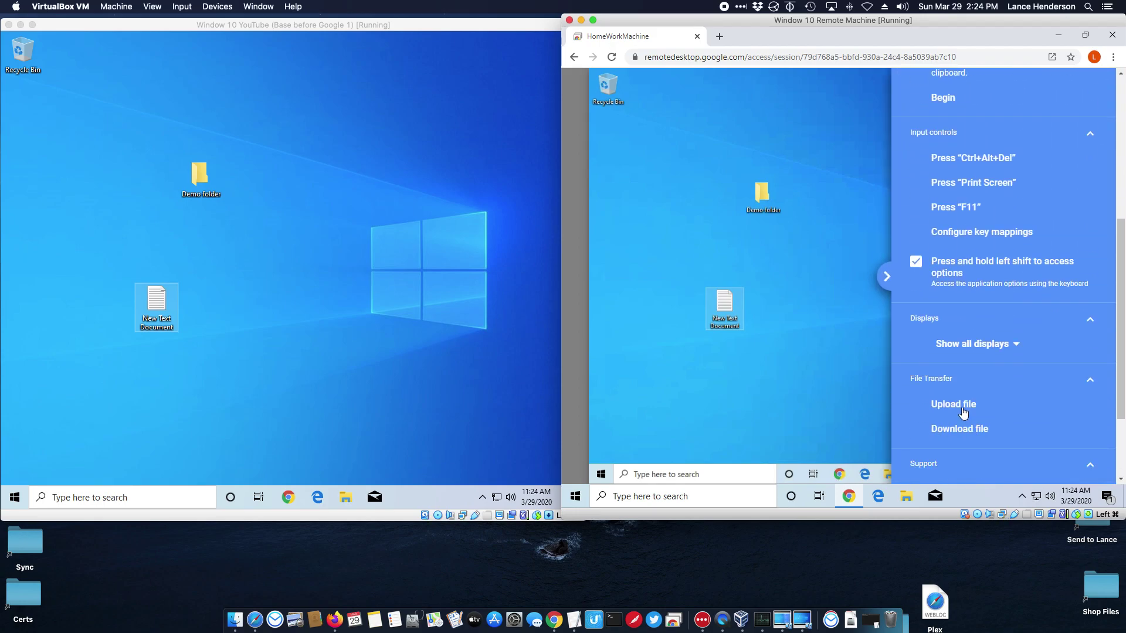
click(954, 405)
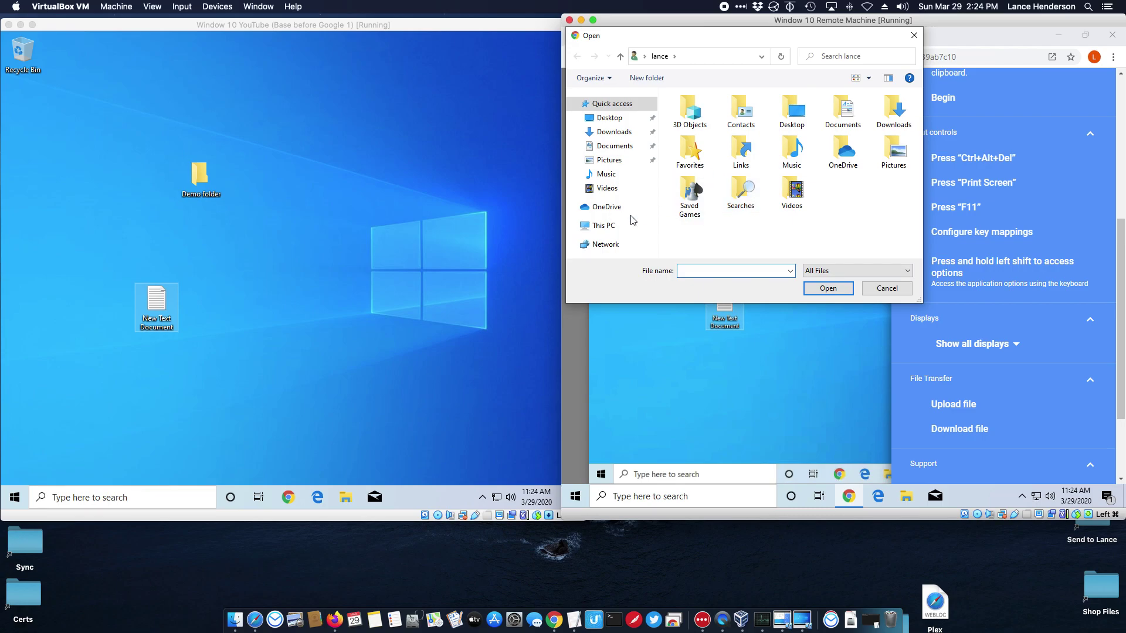
click(609, 118)
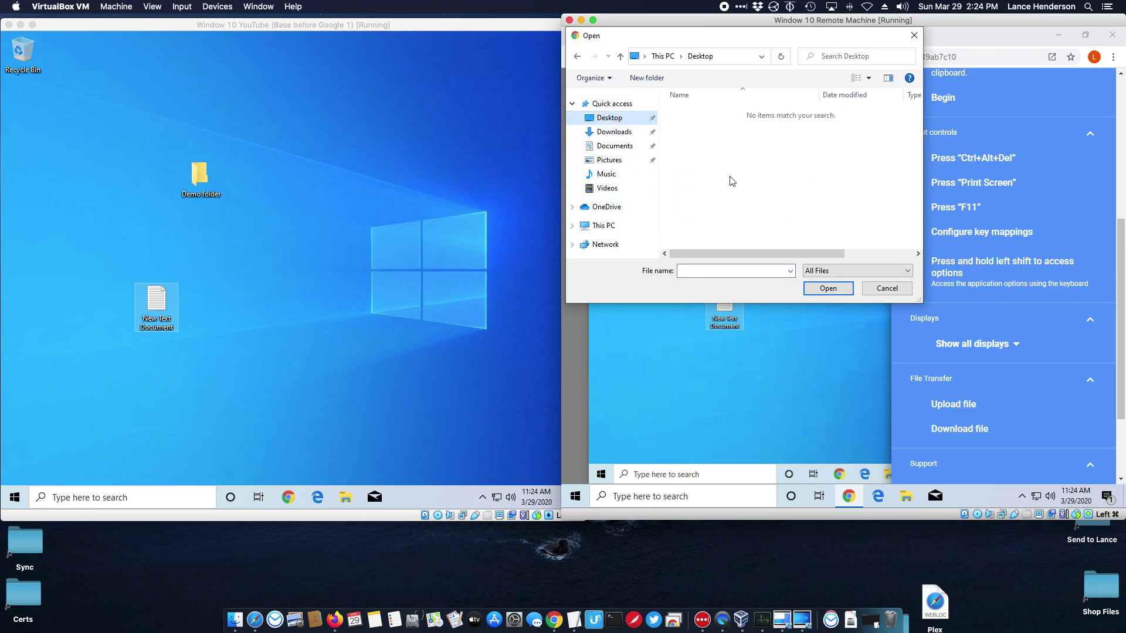
click(830, 271)
click(771, 234)
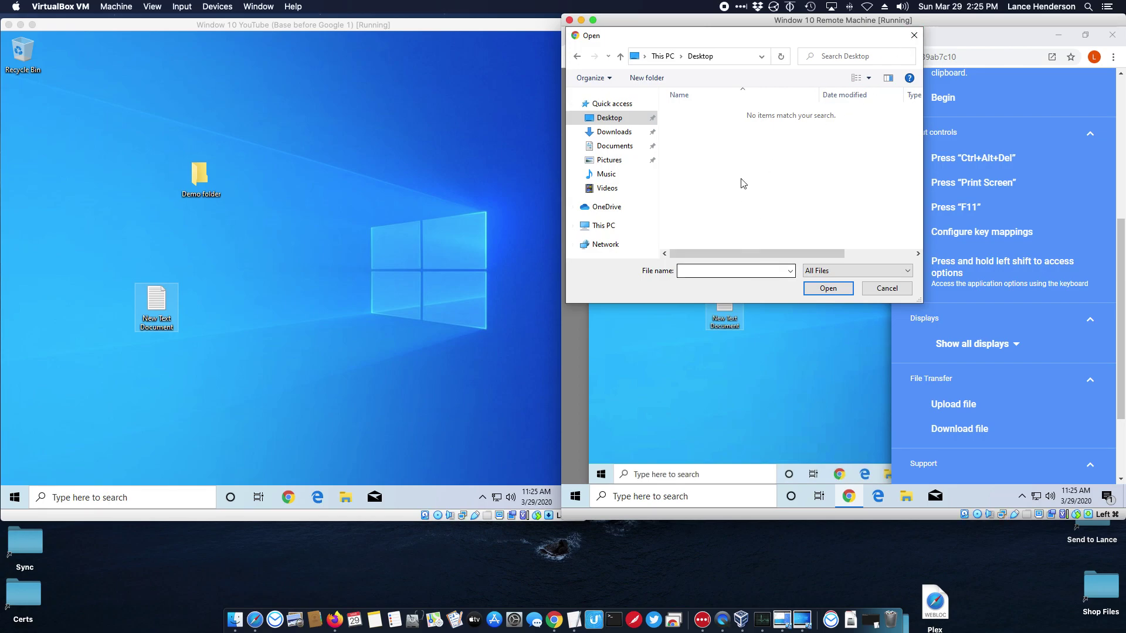
Cancel the upload, download New Text Document from the remote Desktop, then collapse the session options
click(873, 288)
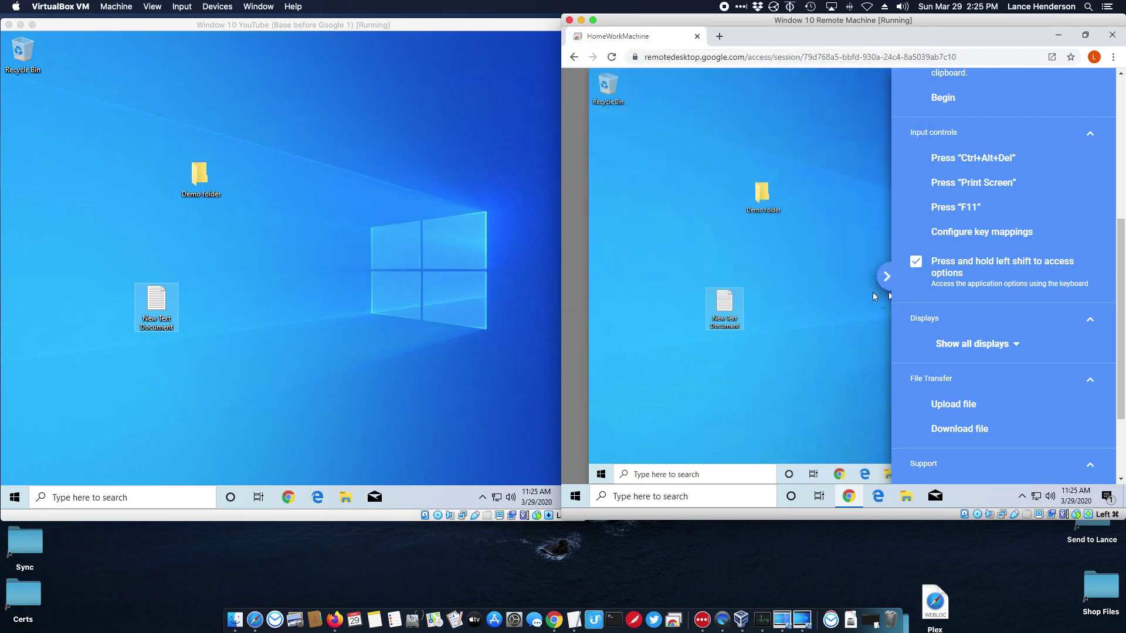
click(973, 430)
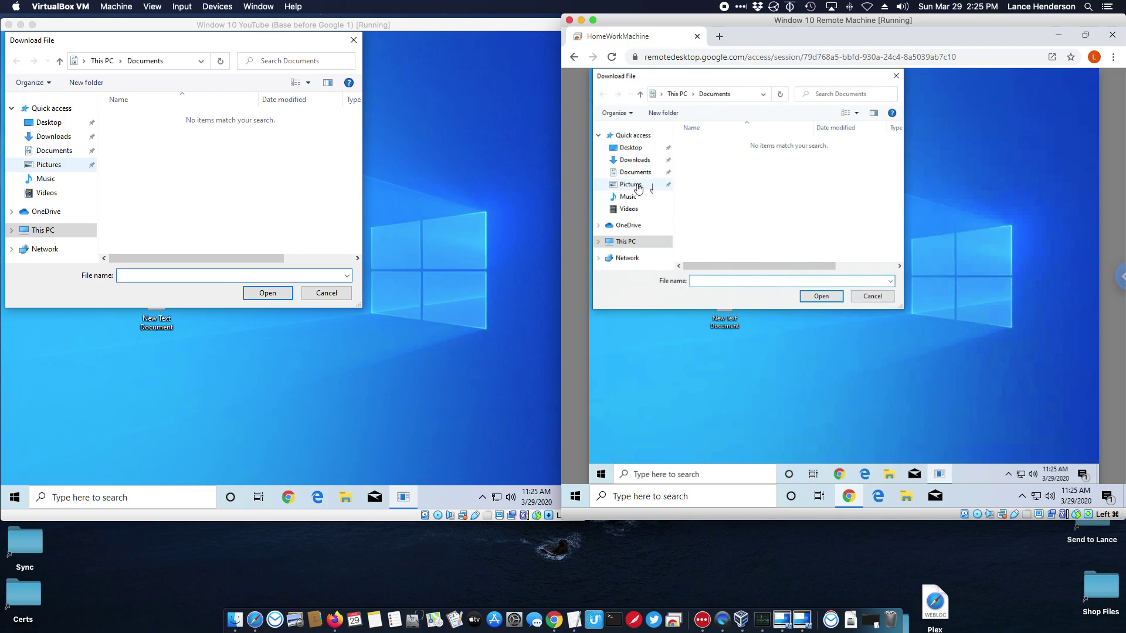
click(630, 147)
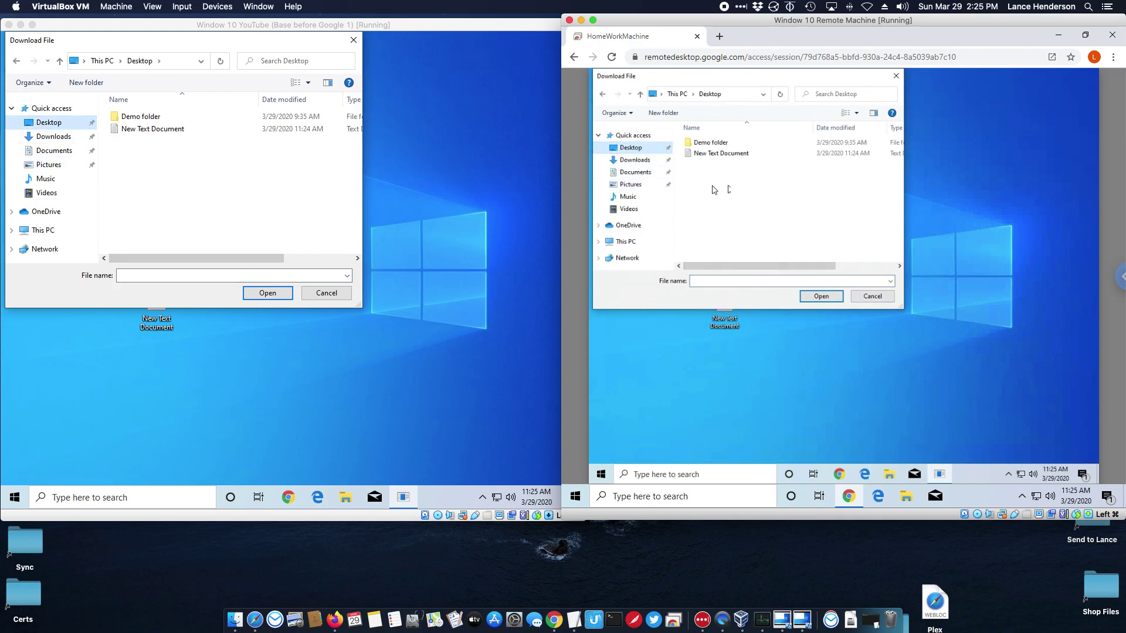
click(721, 154)
click(820, 296)
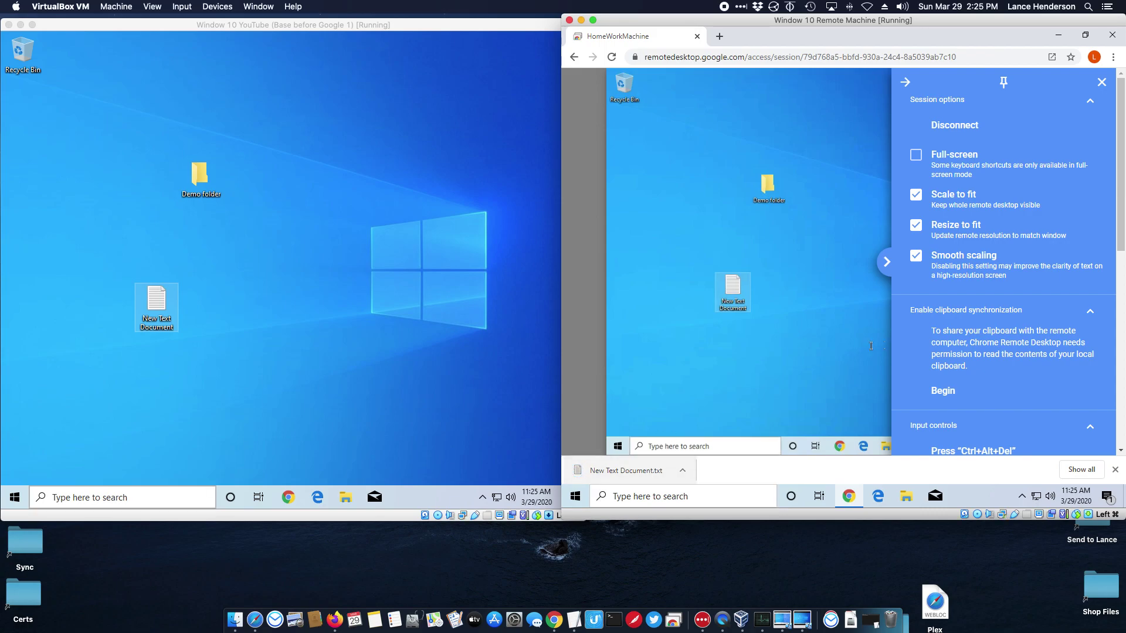
click(905, 82)
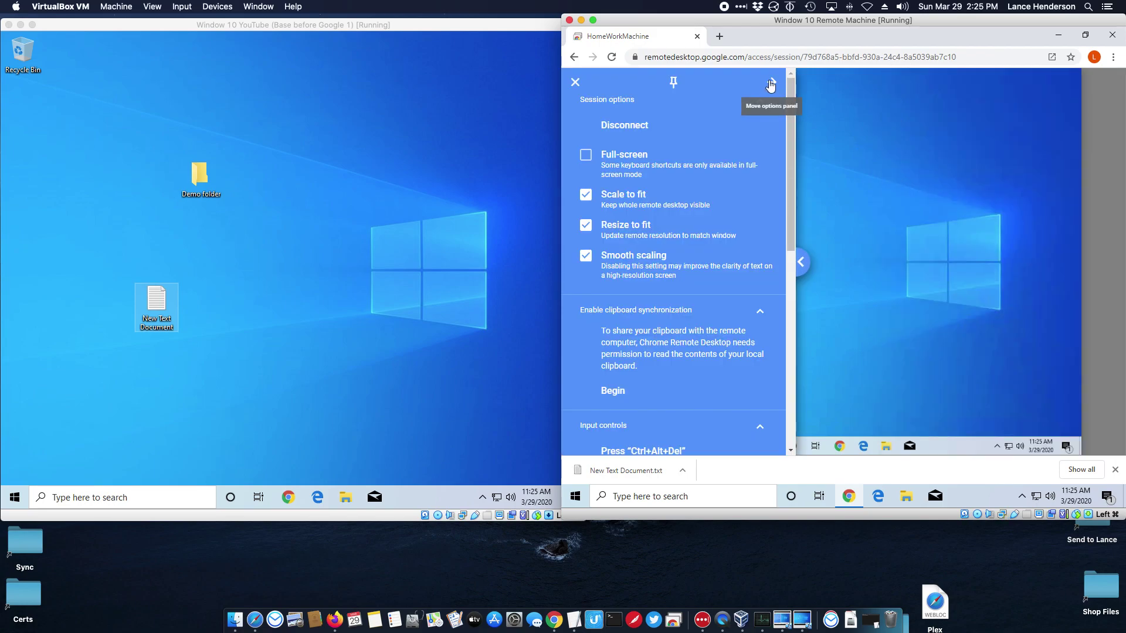
click(673, 82)
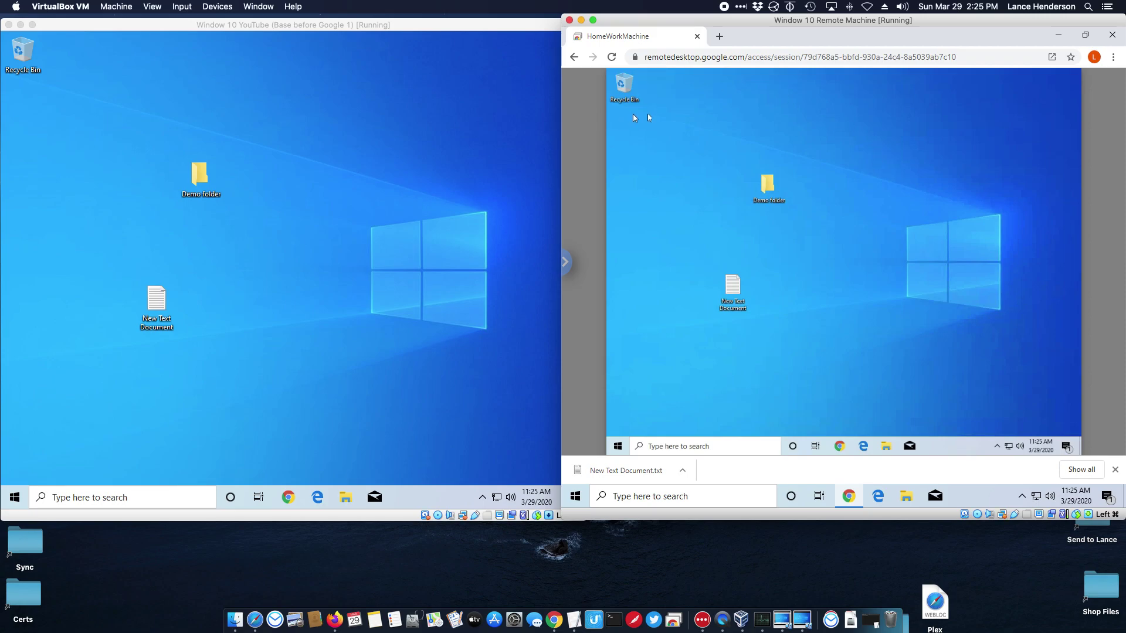
Reload the access page, reconnect to HomeWorkMachine with the PIN, then stop sharing to end the session
click(574, 57)
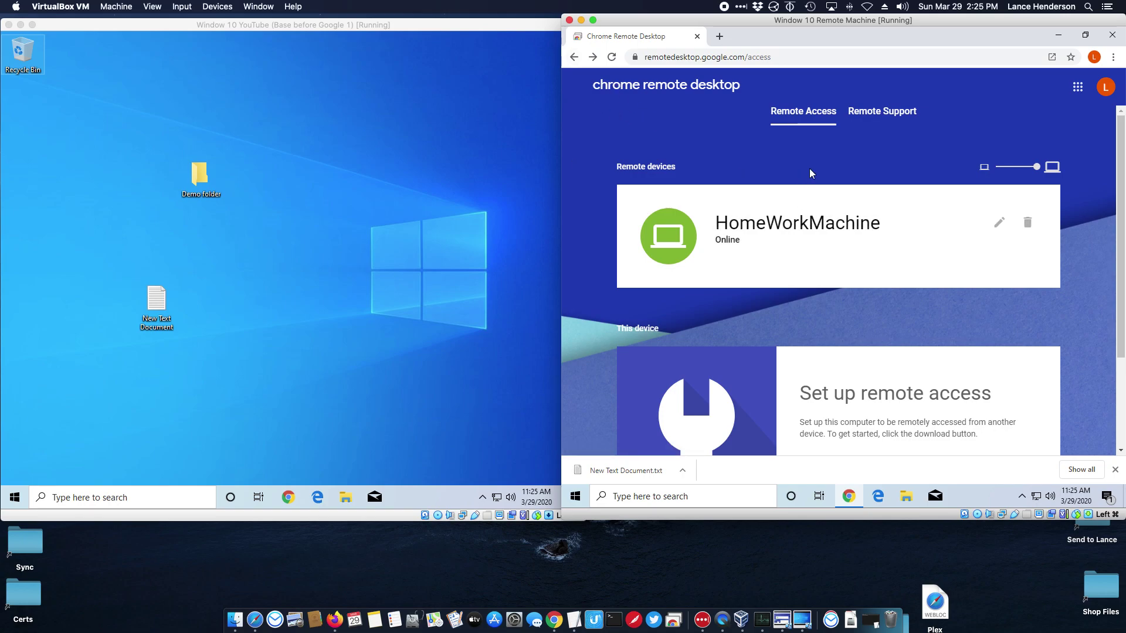
click(643, 97)
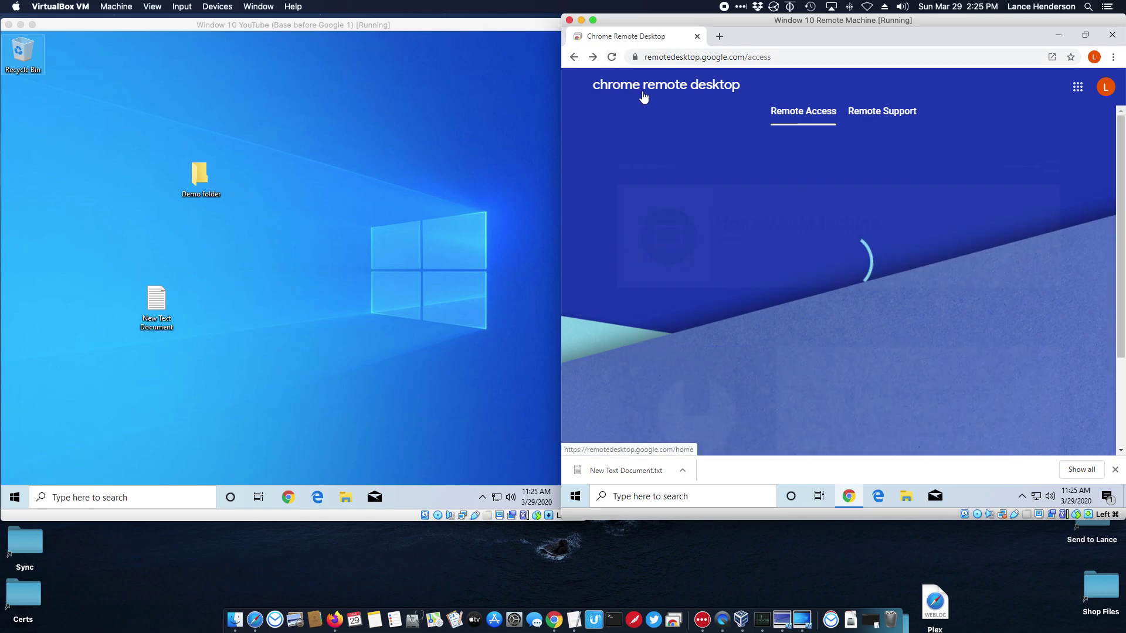
click(796, 215)
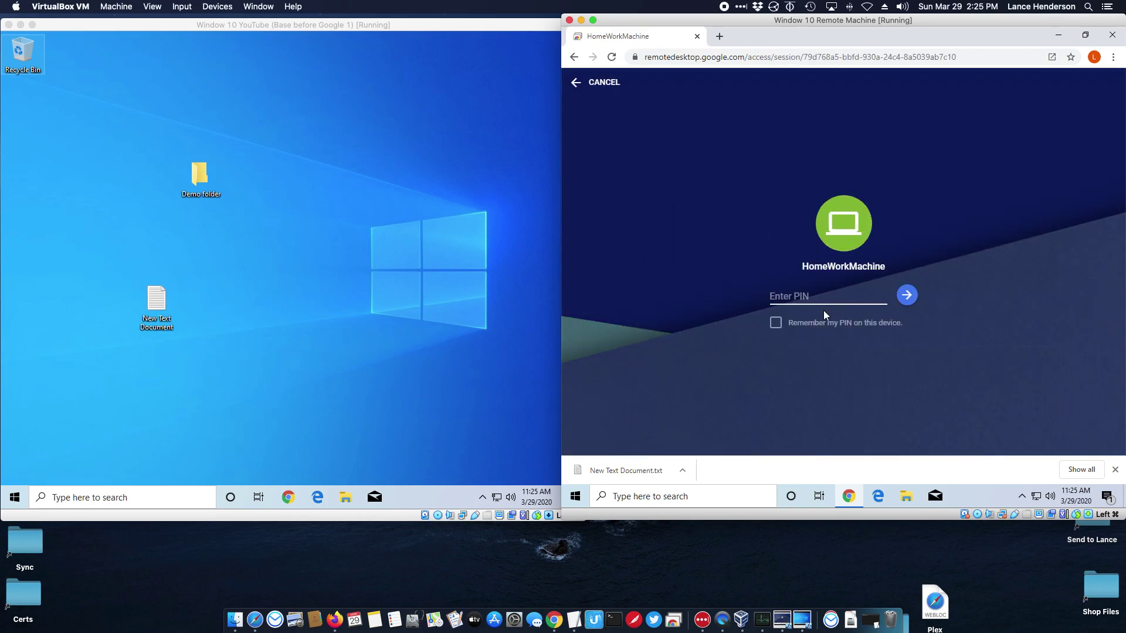
text(123456)
click(906, 298)
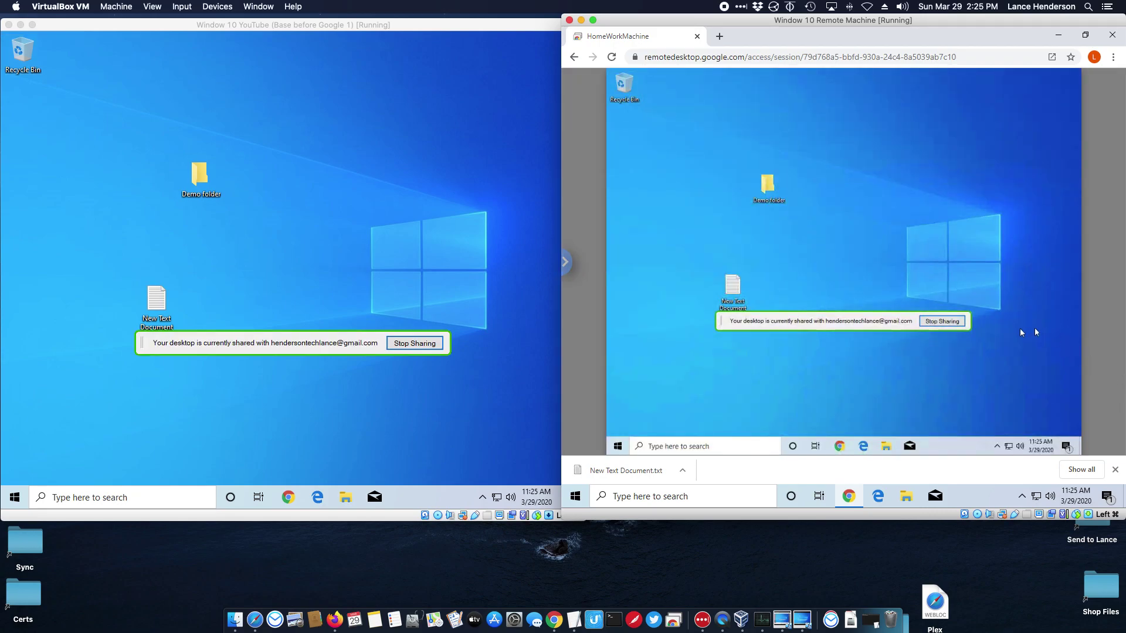
click(941, 321)
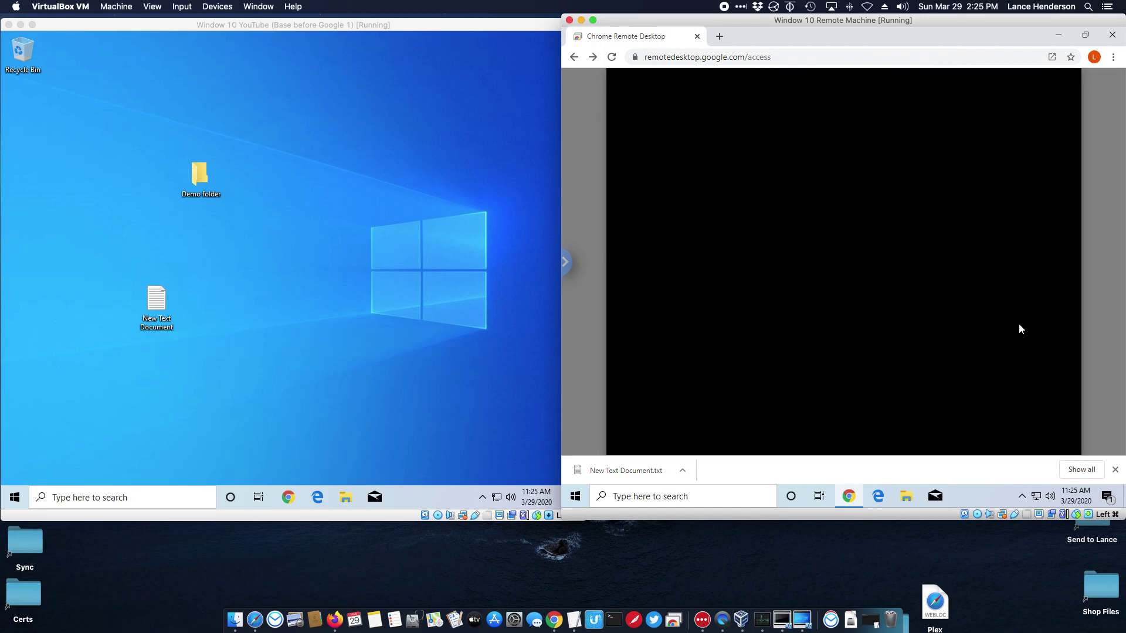